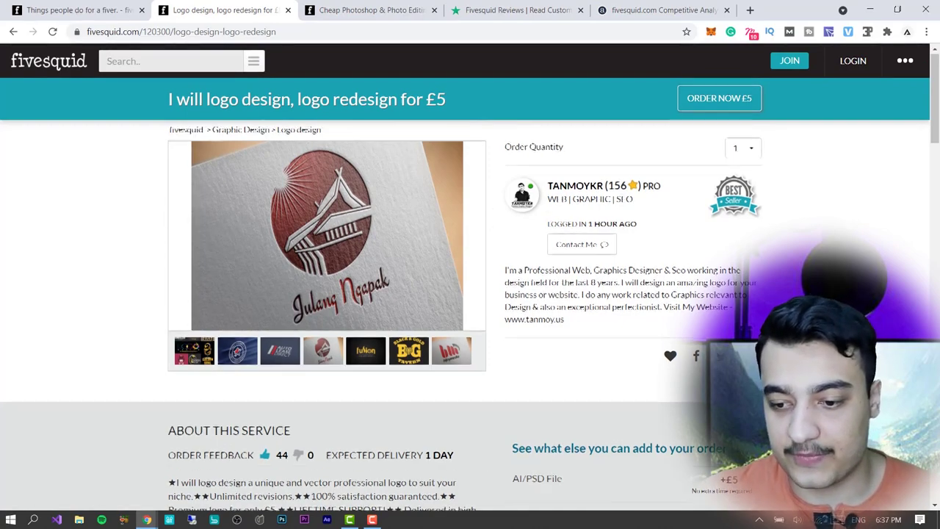
# Examine the £5 logo design service page, including its description, order extras and the one-day delivery option
pyautogui.scroll(-1, 618, 309)
pyautogui.scroll(-2, 617, 310)
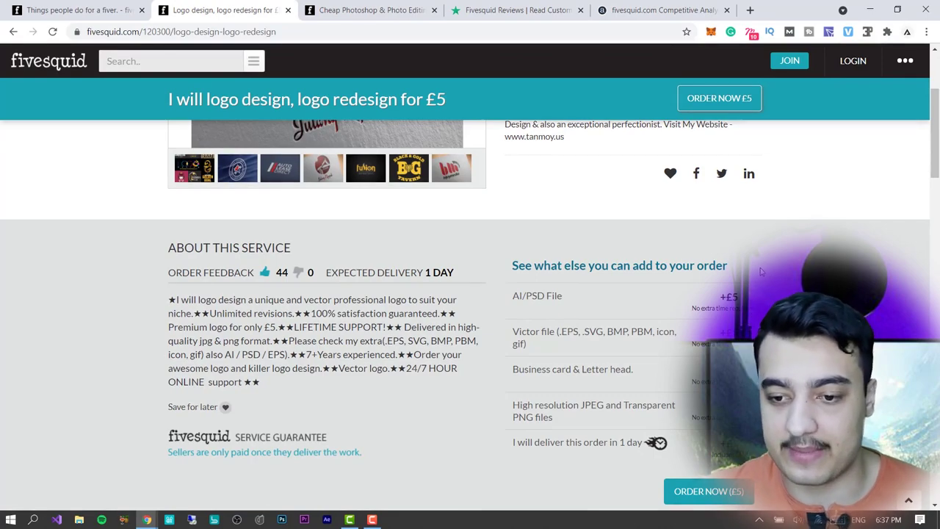
pyautogui.scroll(2, 769, 272)
pyautogui.scroll(-3, 769, 272)
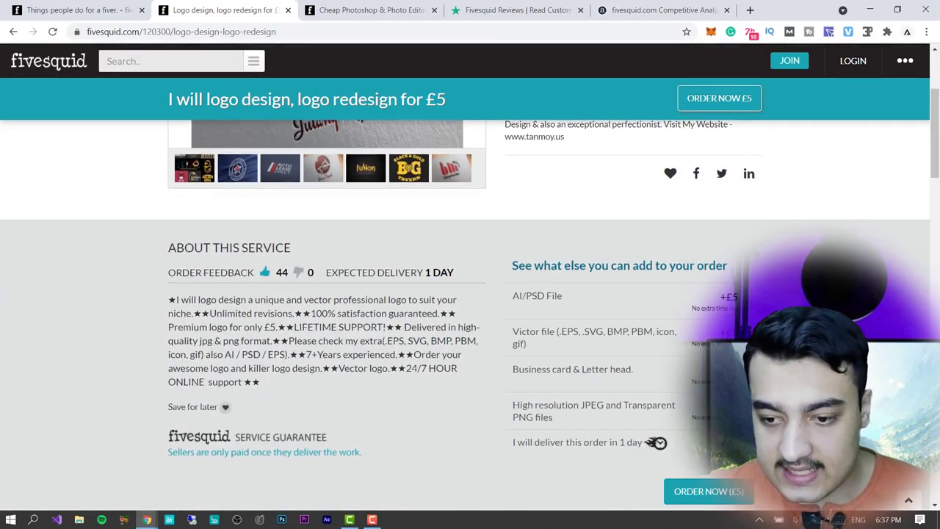
pyautogui.scroll(3, 768, 272)
pyautogui.scroll(-3, 769, 272)
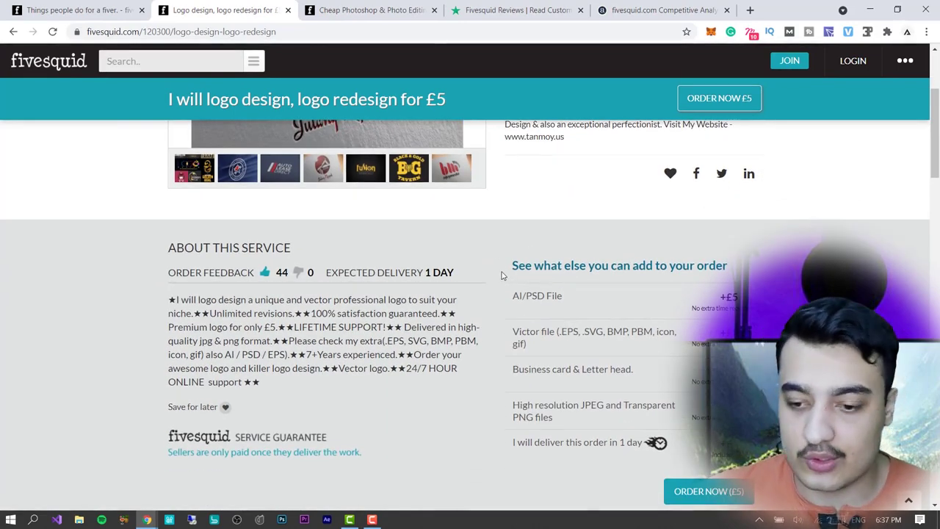
pyautogui.moveTo(513, 443); pyautogui.dragTo(654, 445)
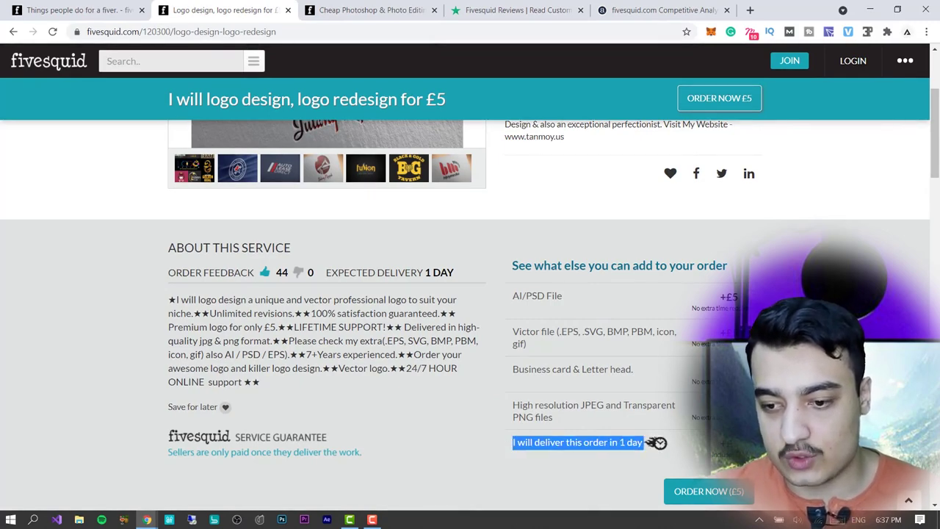
pyautogui.click(656, 443)
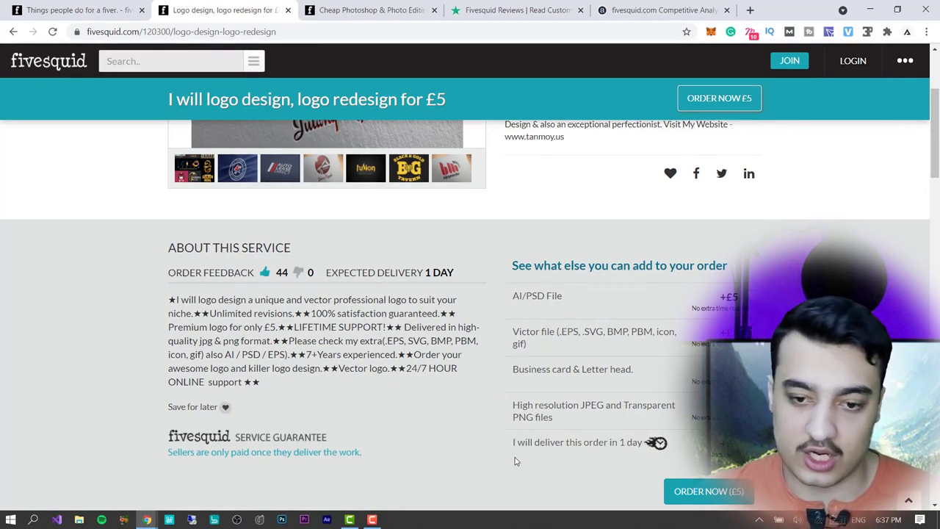
pyautogui.scroll(3, 514, 457)
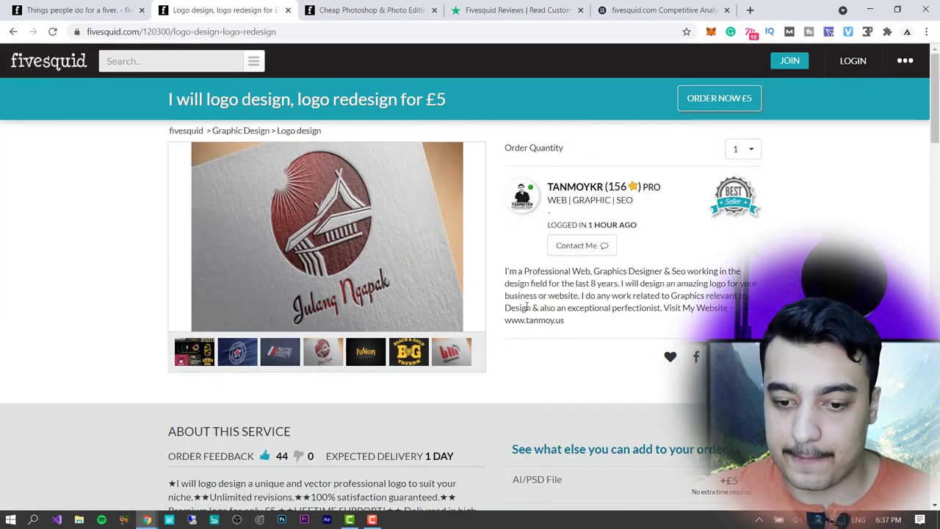
pyautogui.scroll(-10, 542, 321)
pyautogui.scroll(15, 542, 321)
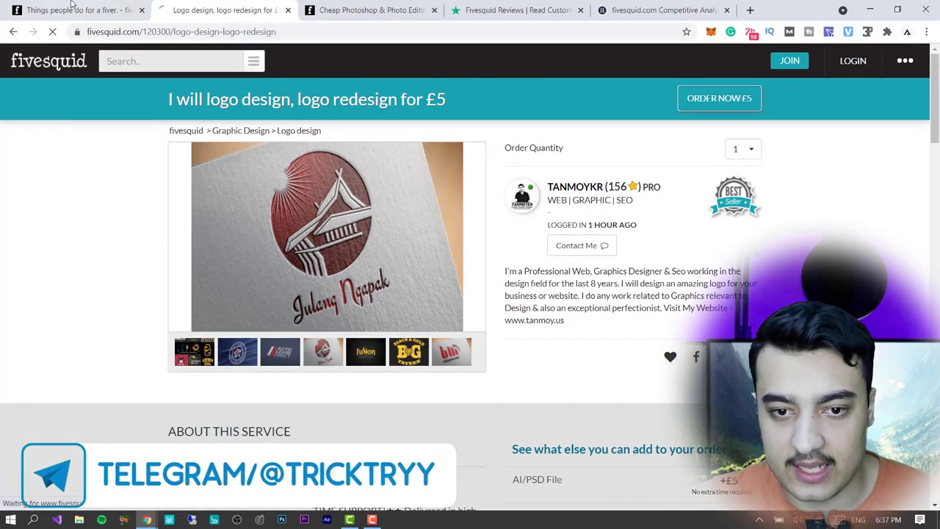
# Return the logo service page to the fivesquid home page, and examine the offers and prices in the Photoshop editing listing
pyautogui.click(48, 61)
pyautogui.hotkey('ctrl', 'Tab')
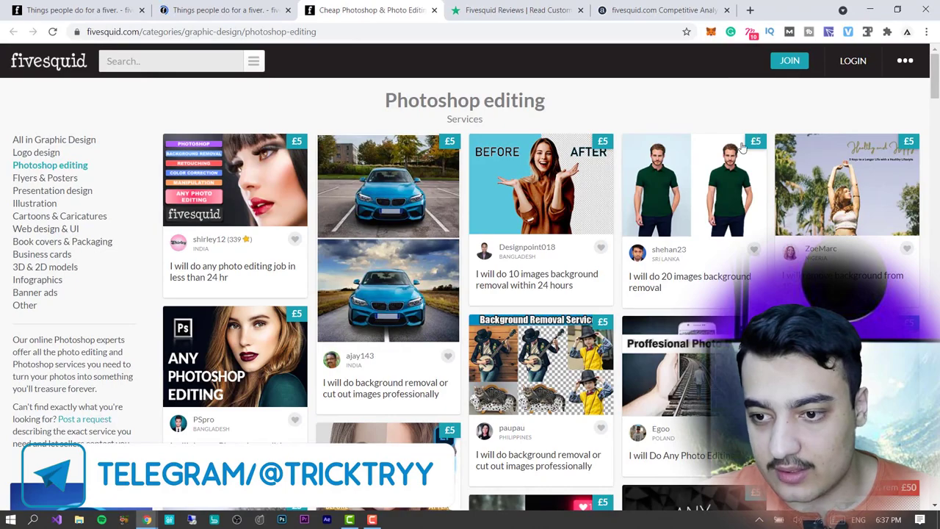
pyautogui.scroll(-3, 684, 250)
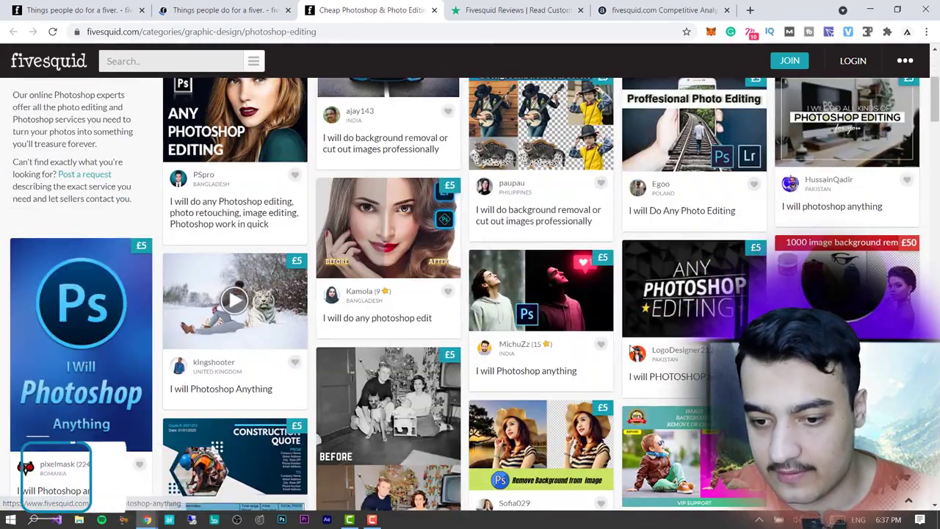
pyautogui.scroll(-2, 630, 350)
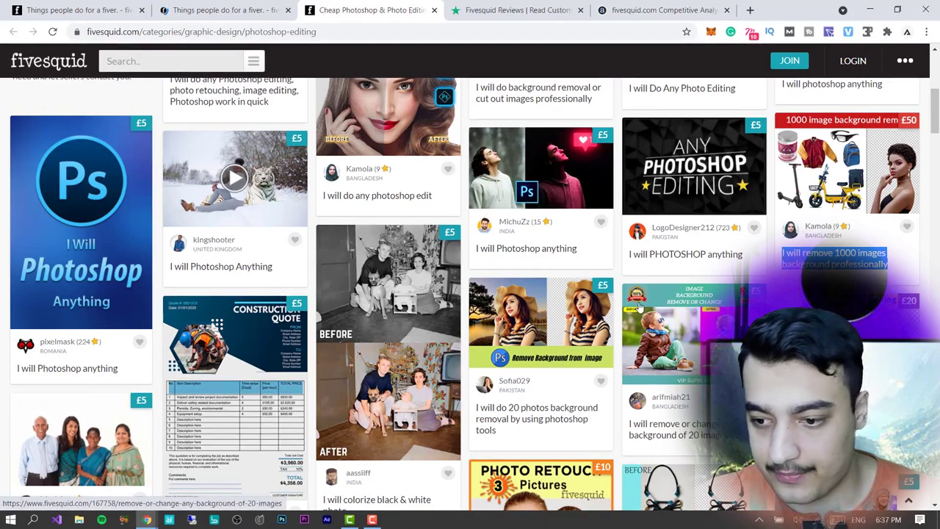
pyautogui.scroll(-1, 639, 309)
pyautogui.scroll(2, 355, 220)
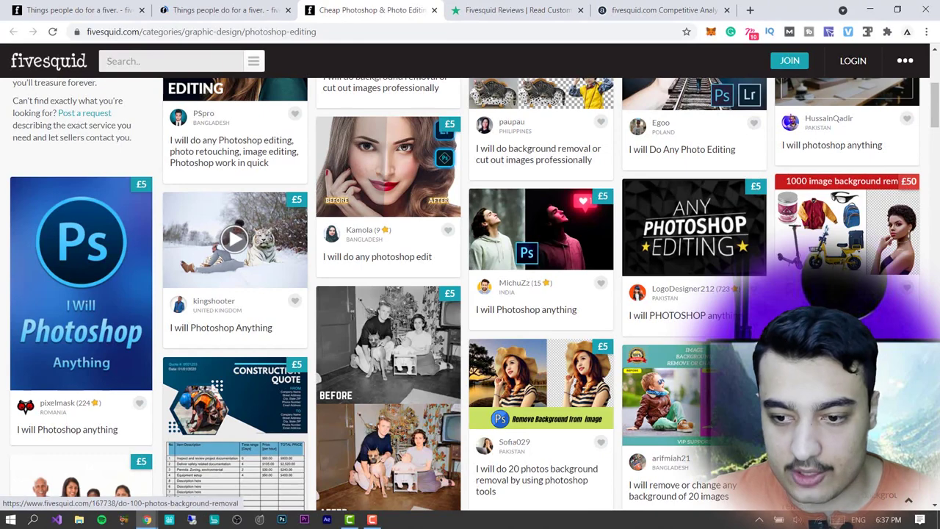
pyautogui.scroll(-4, 236, 220)
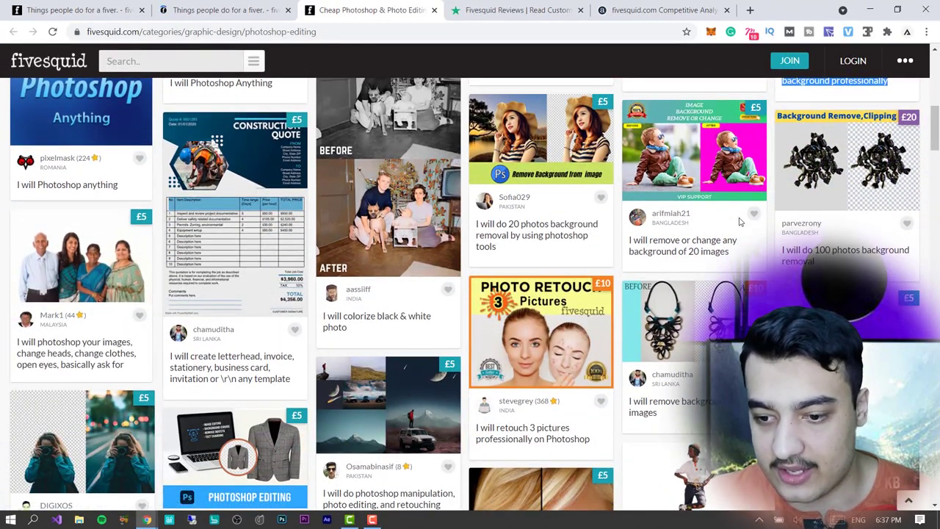
pyautogui.scroll(-1, 624, 433)
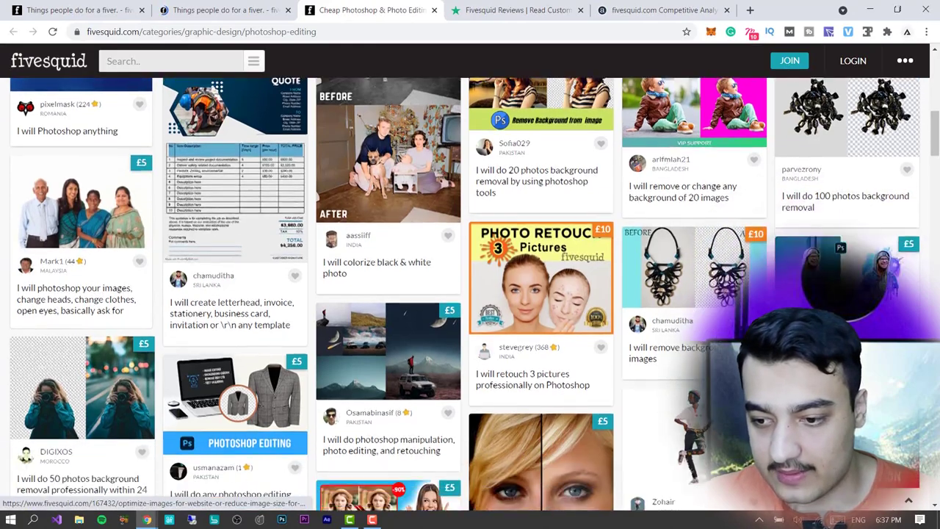
pyautogui.scroll(2, 443, 307)
pyautogui.scroll(-2, 444, 307)
pyautogui.scroll(10, 66, 417)
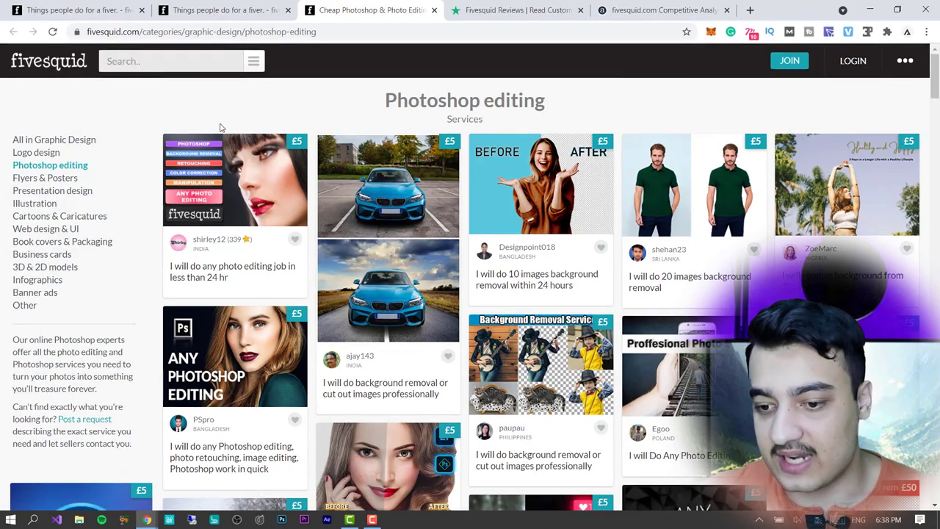
# Open the Cartoons & Caricatures category under Graphic Design and close the spare fivesquid home page
pyautogui.click(255, 65)
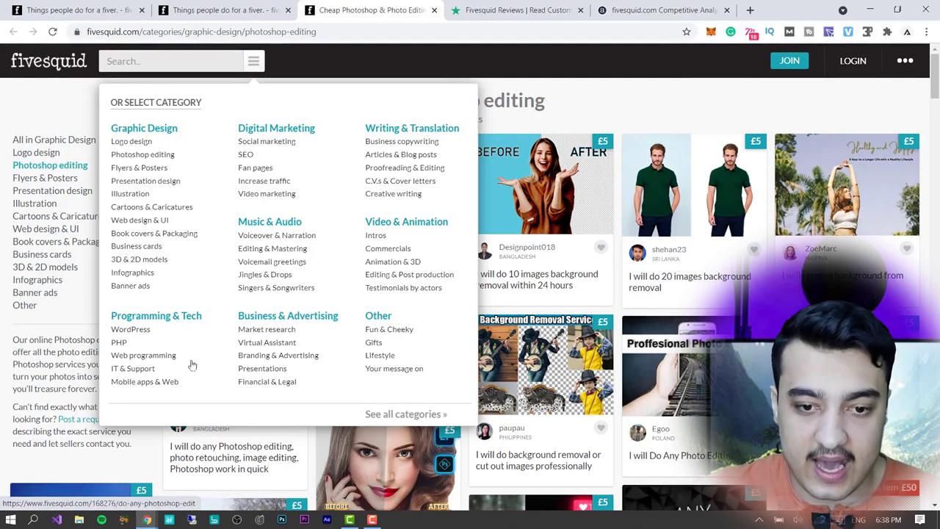
pyautogui.click(158, 208)
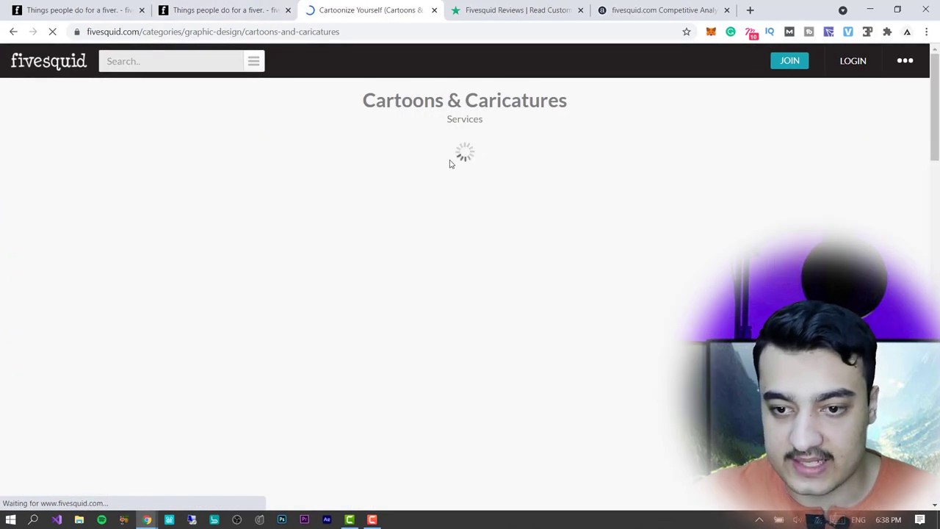
pyautogui.click(287, 10)
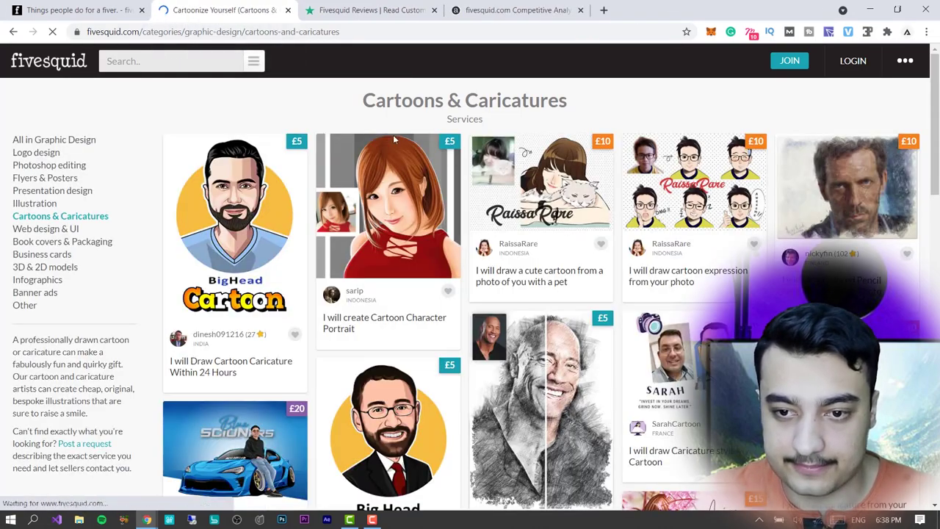
# Examine the range of services and prices offered in the Cartoons & Caricatures listing
pyautogui.scroll(-1, 353, 235)
pyautogui.scroll(1, 338, 286)
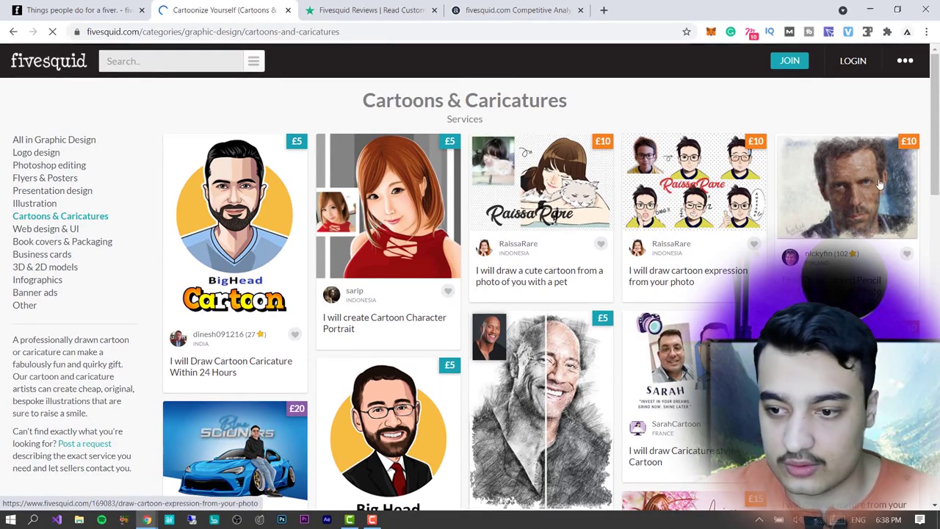
pyautogui.scroll(-2, 694, 265)
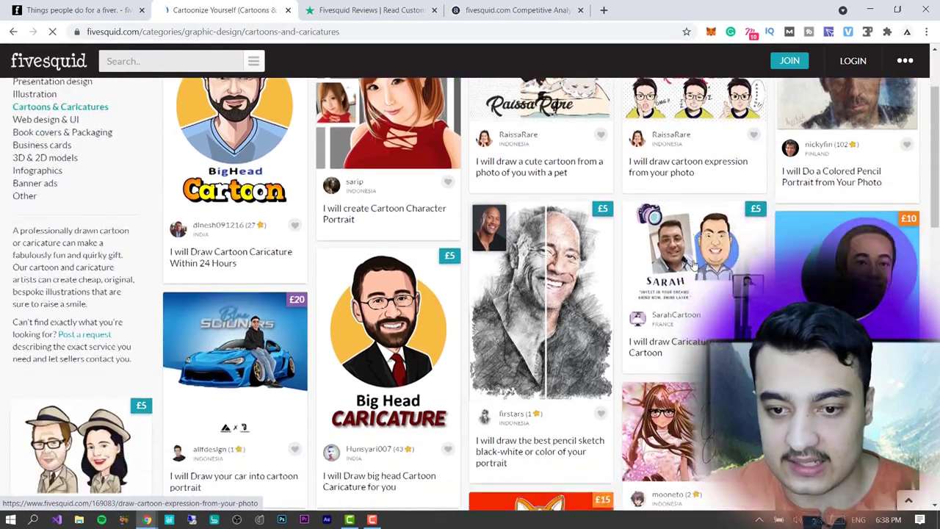
pyautogui.scroll(-1, 690, 250)
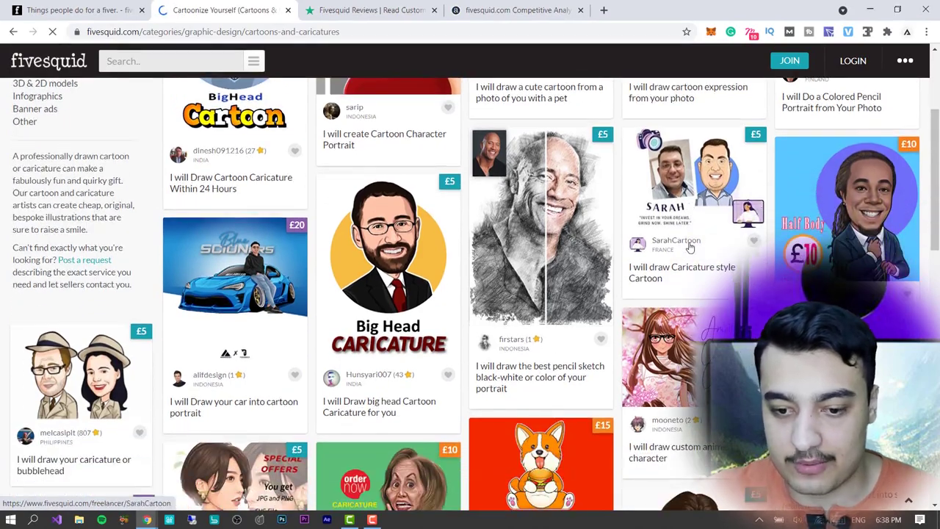
pyautogui.scroll(-1, 691, 249)
pyautogui.scroll(4, 582, 218)
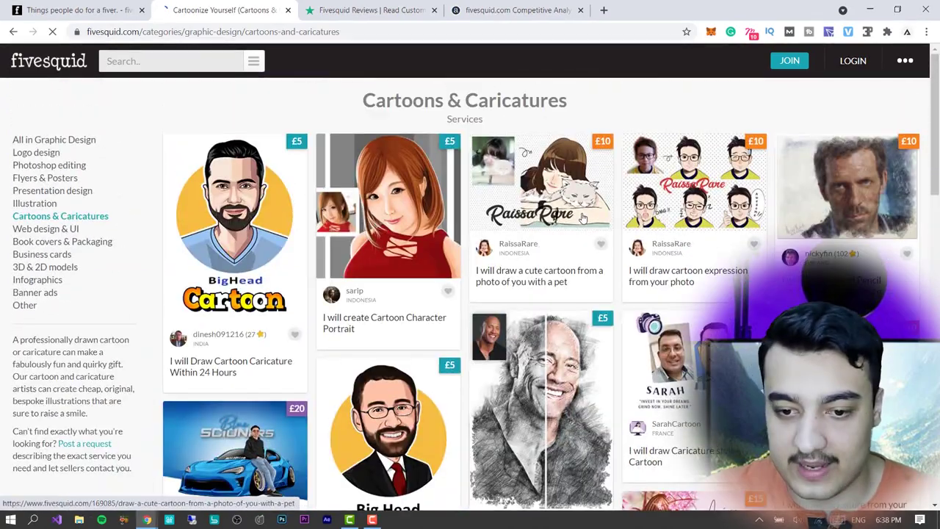
pyautogui.scroll(-1, 583, 218)
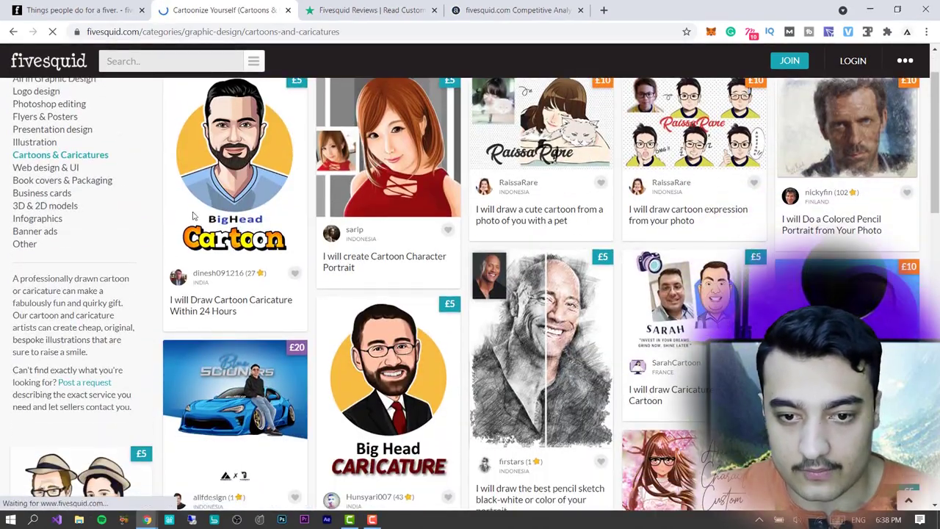
pyautogui.scroll(-4, 705, 299)
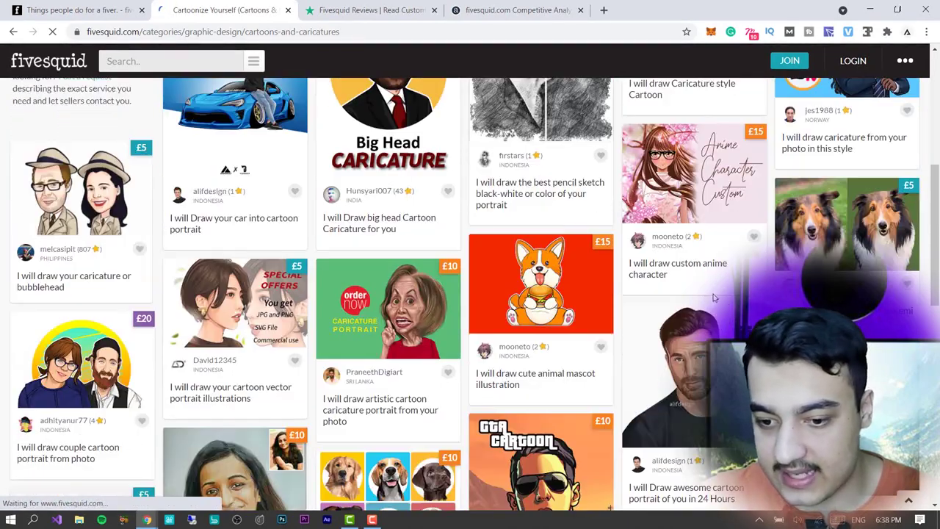
pyautogui.scroll(-6, 712, 298)
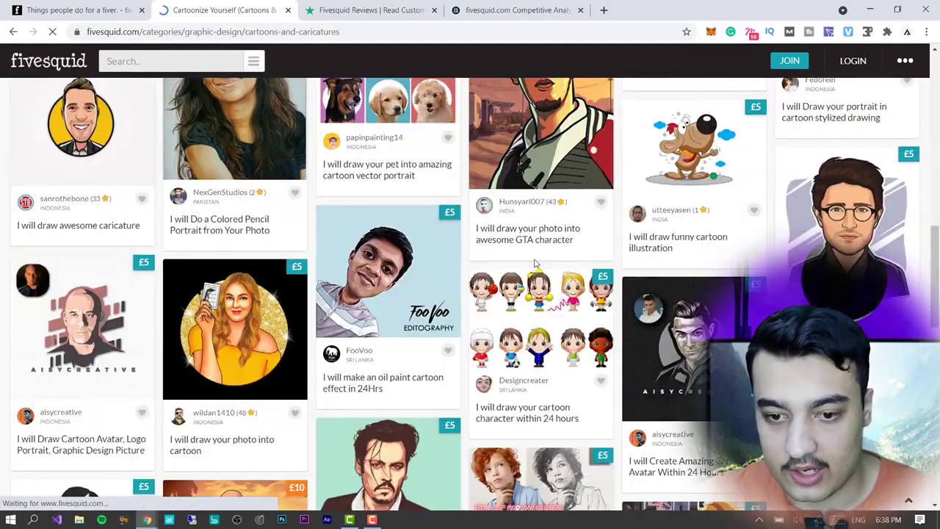
pyautogui.scroll(-3, 641, 175)
pyautogui.scroll(-1, 640, 175)
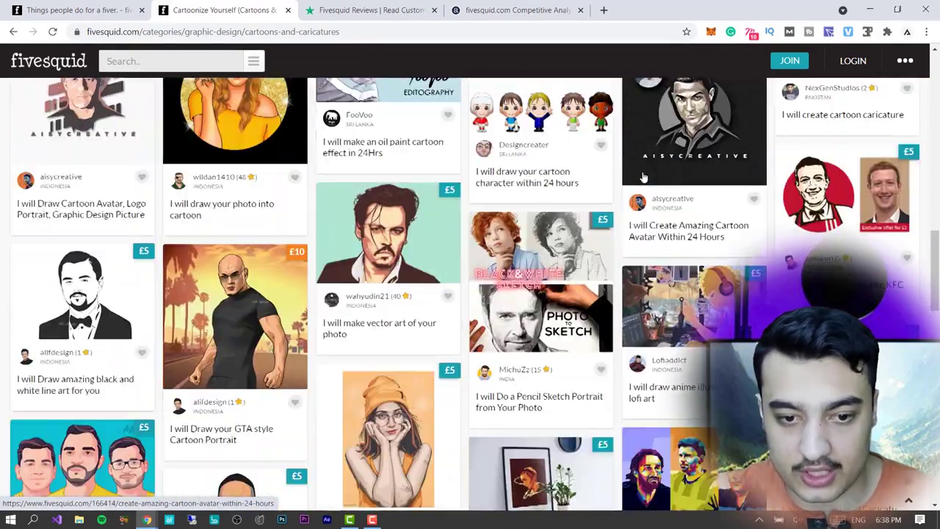
pyautogui.scroll(-5, 643, 177)
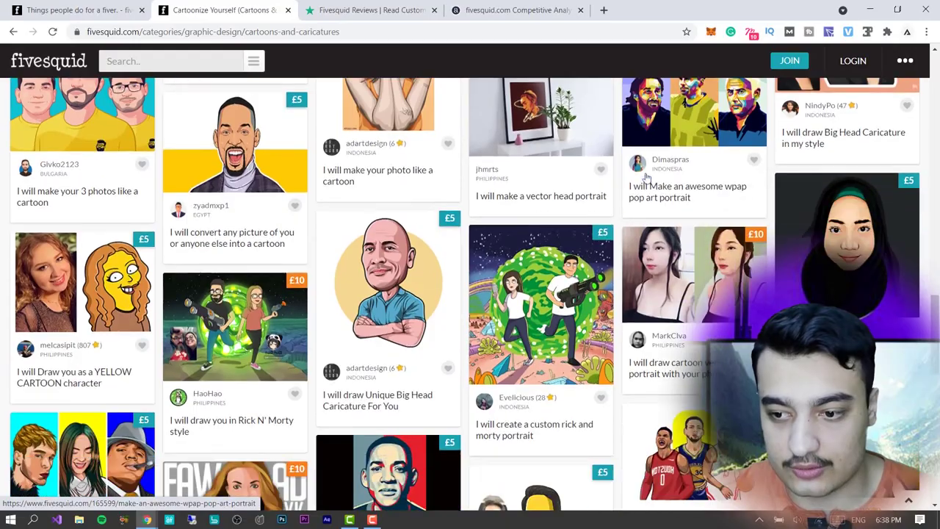
pyautogui.scroll(-7, 645, 177)
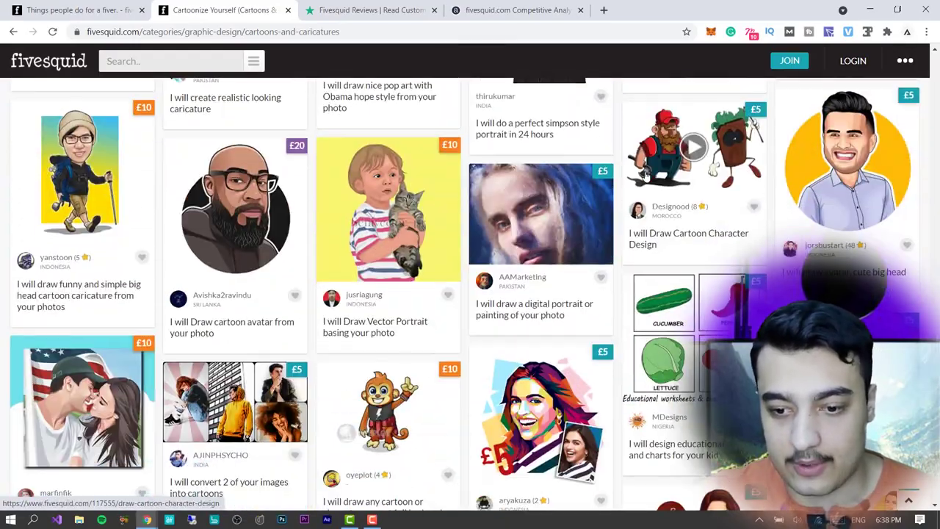
pyautogui.scroll(14, 248, 99)
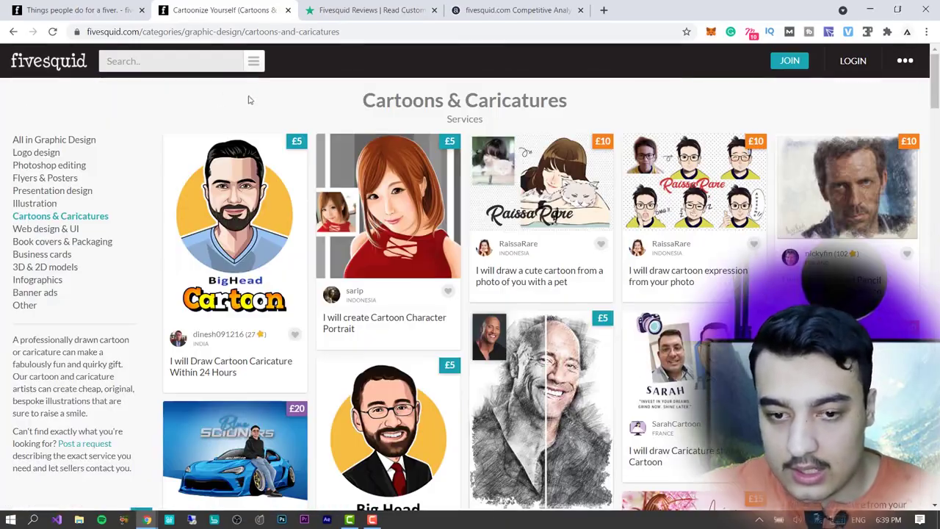
# Go back to the open fivesquid home page and look through its featured services
pyautogui.click(73, 9)
pyautogui.scroll(-5, 454, 282)
pyautogui.scroll(5, 454, 283)
pyautogui.scroll(-5, 580, 182)
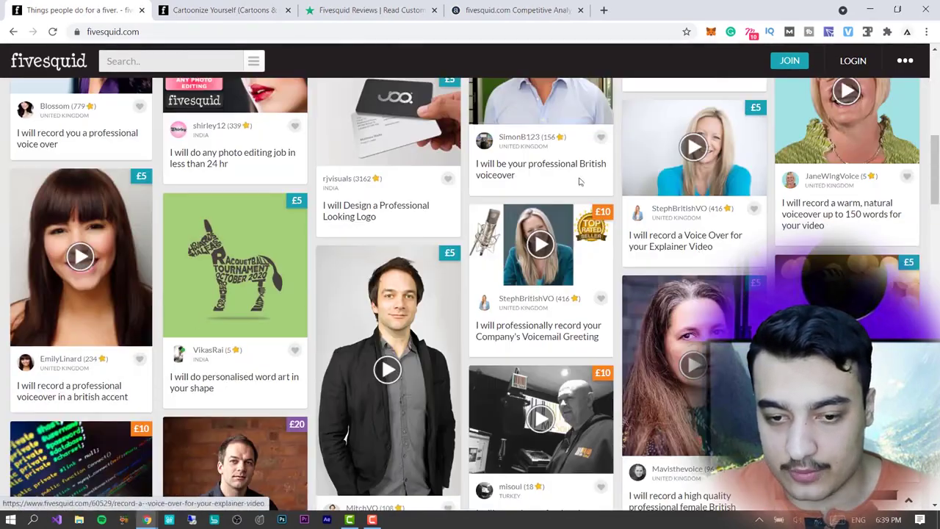
pyautogui.scroll(5, 581, 182)
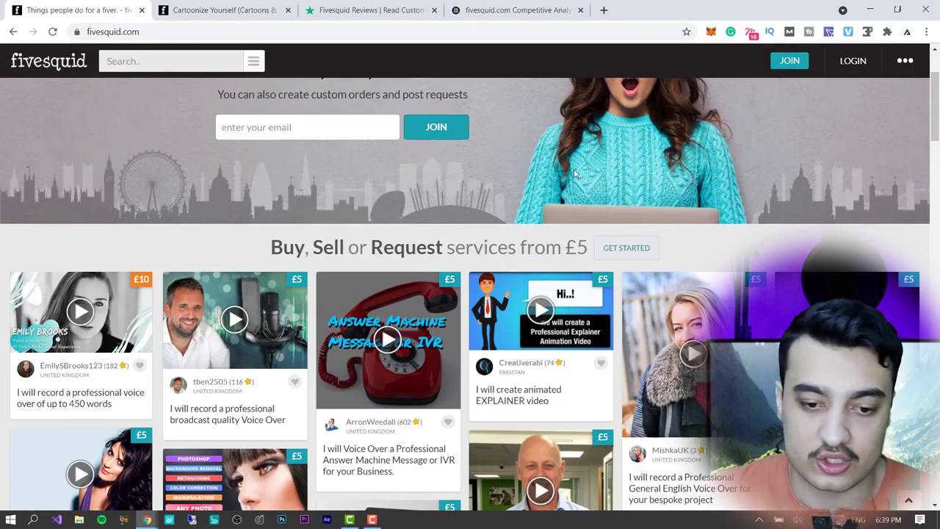
# Open the fivesquid sign-up page and join with a Google account
pyautogui.click(805, 71)
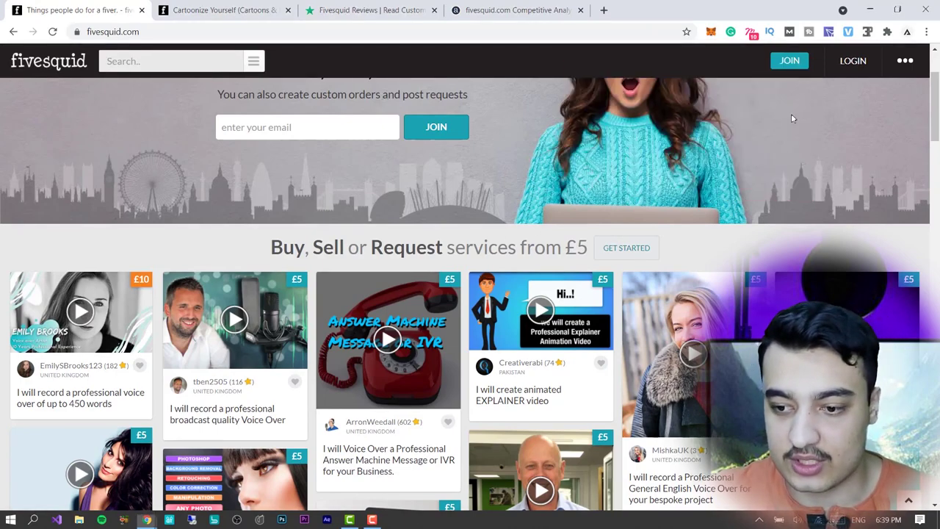
pyautogui.click(811, 67)
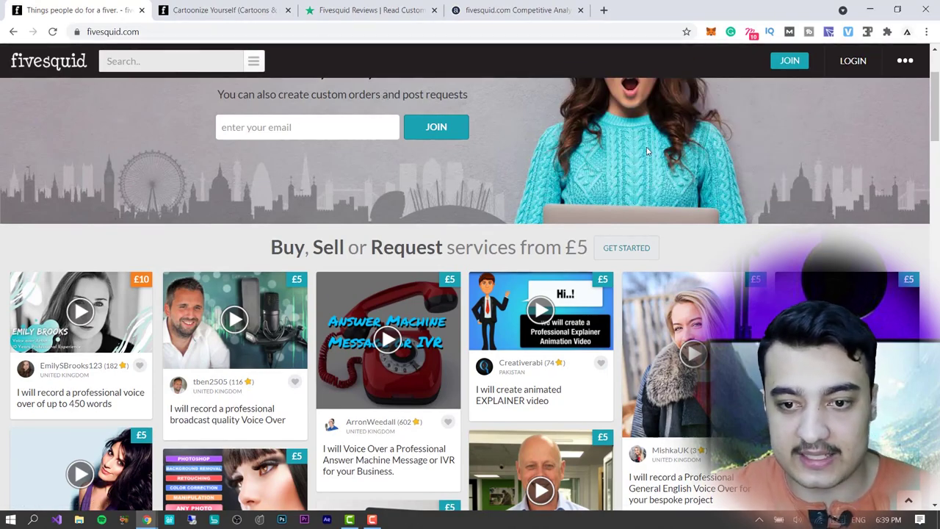
pyautogui.scroll(2, 648, 151)
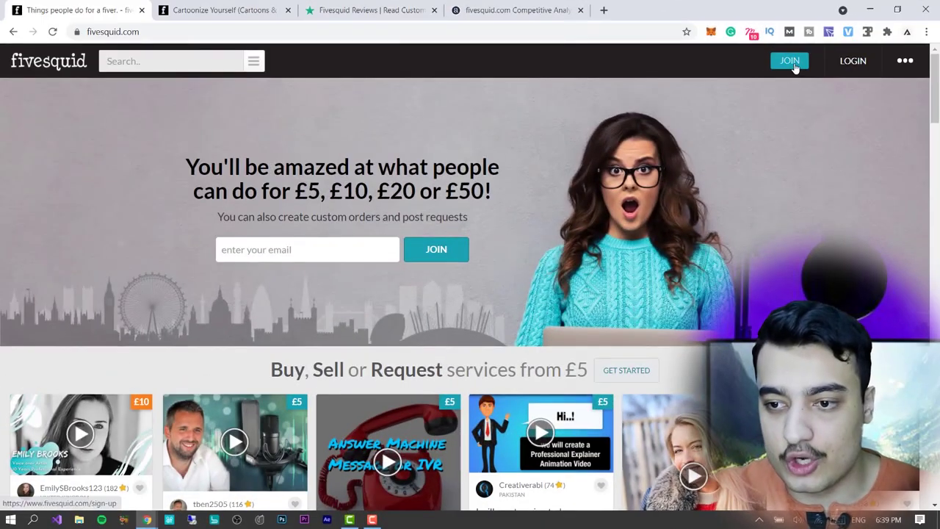
pyautogui.click(793, 64)
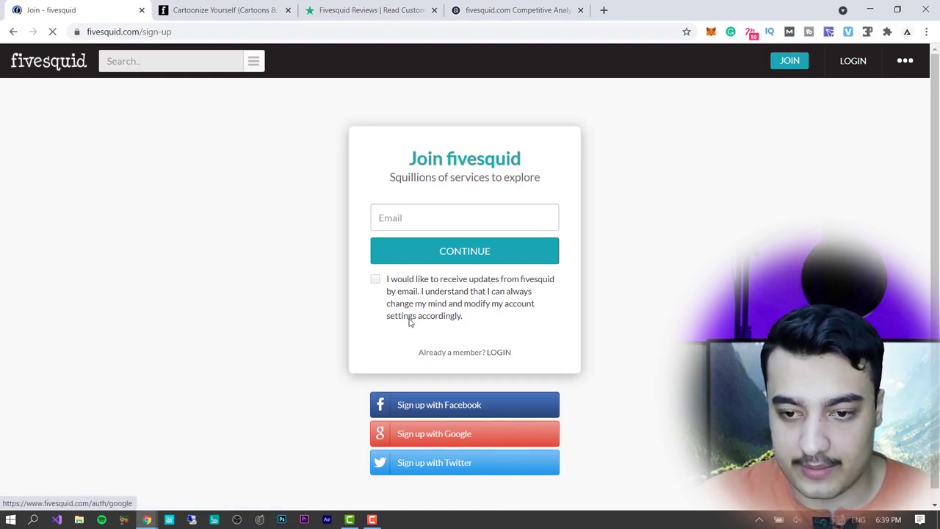
pyautogui.click(443, 436)
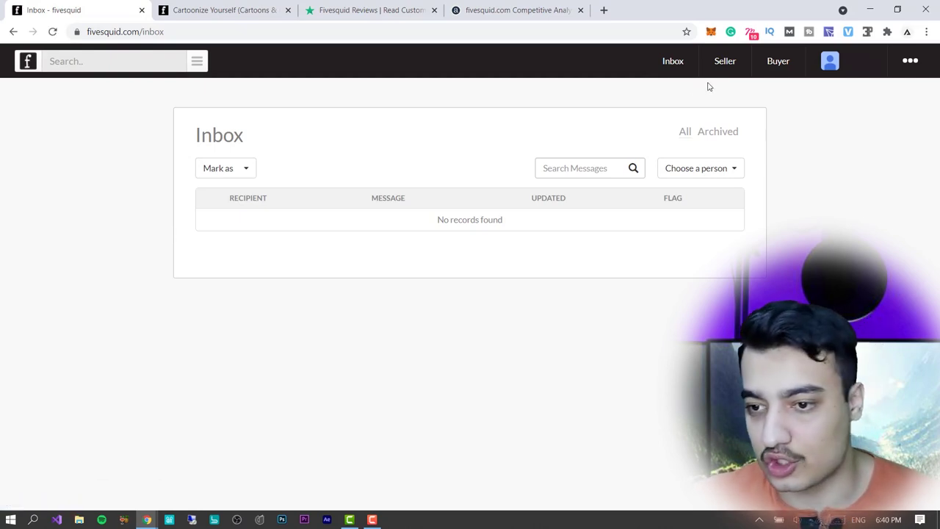
# Open the seller's My Services page
pyautogui.click(770, 68)
pyautogui.click(725, 65)
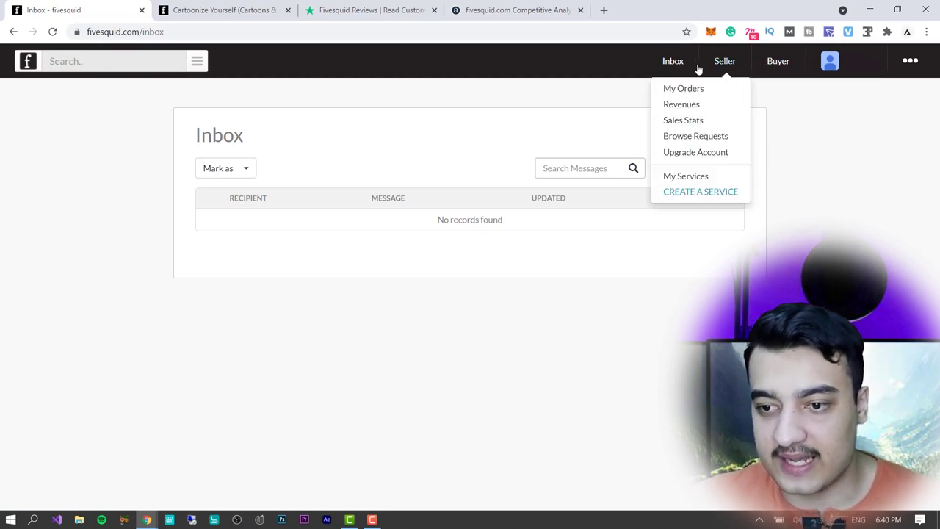
pyautogui.click(694, 181)
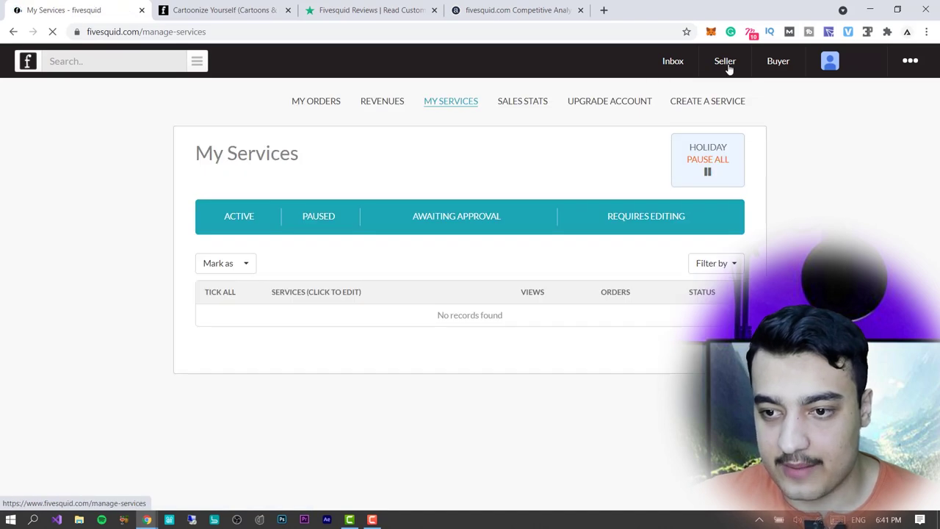
# Open the Upgrade Account page in a separate tab, compare the Basic and PRO seller features, and return to My Services
pyautogui.click(727, 64)
pyautogui.middleClick(713, 157)
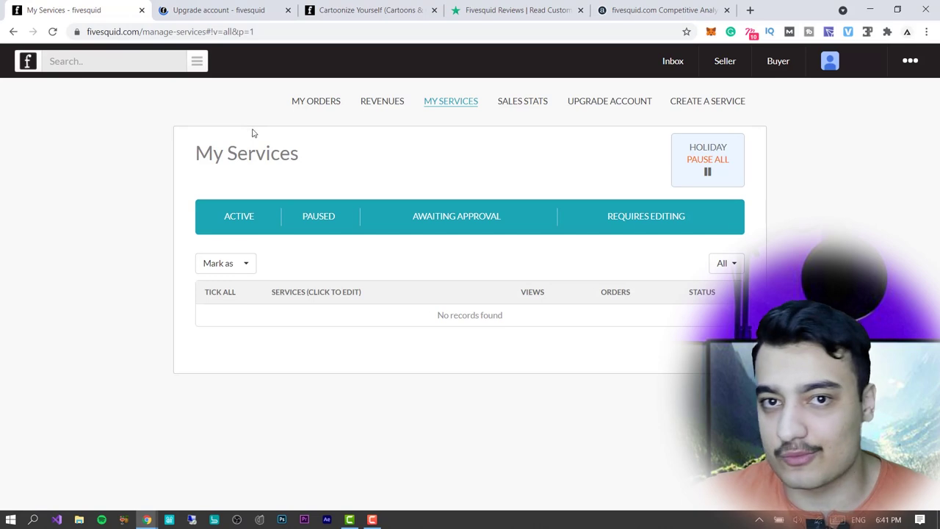
pyautogui.click(217, 11)
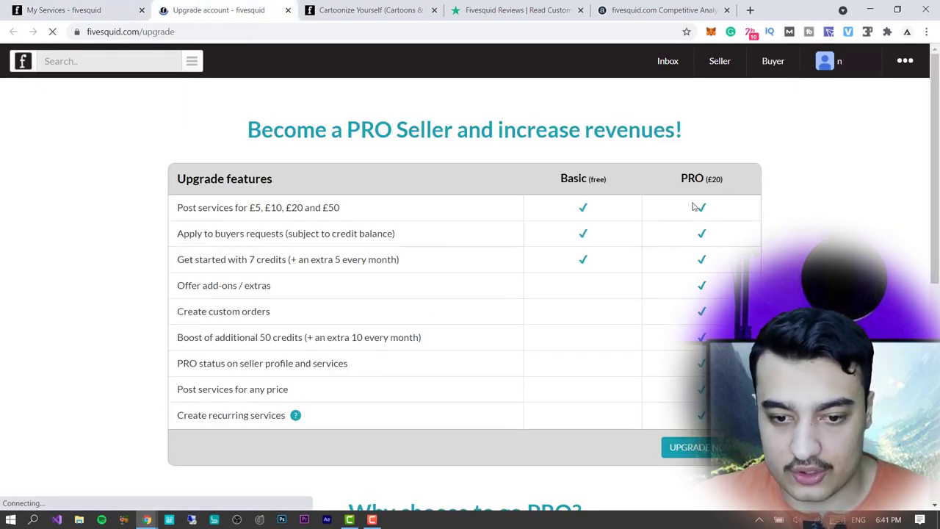
pyautogui.scroll(-3, 676, 201)
pyautogui.scroll(3, 721, 230)
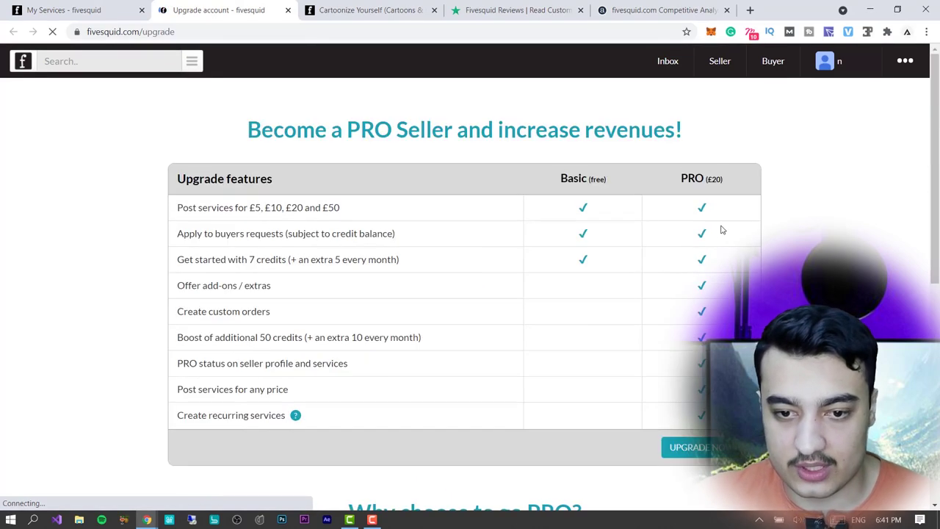
pyautogui.click(63, 9)
pyautogui.middleClick(205, 7)
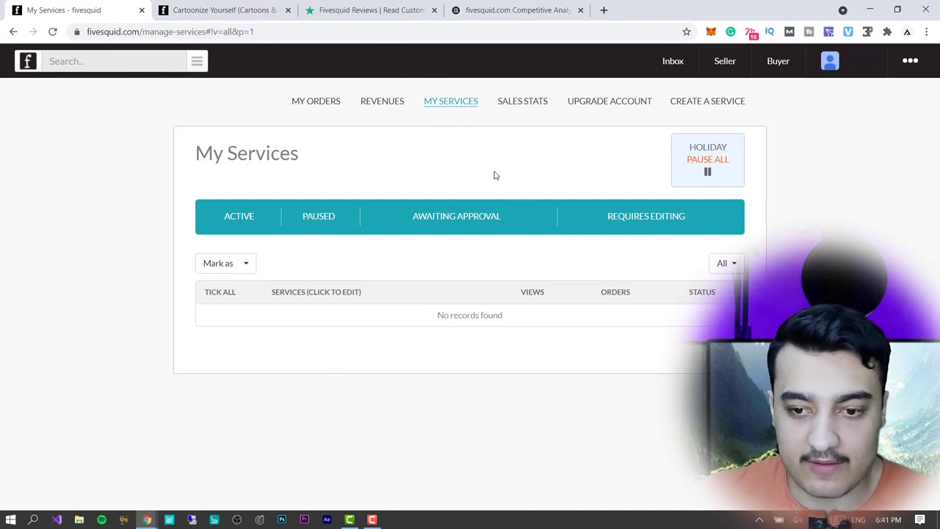
# Open the Sales Stats page and examine the credits available and the other seller statistics
pyautogui.click(526, 103)
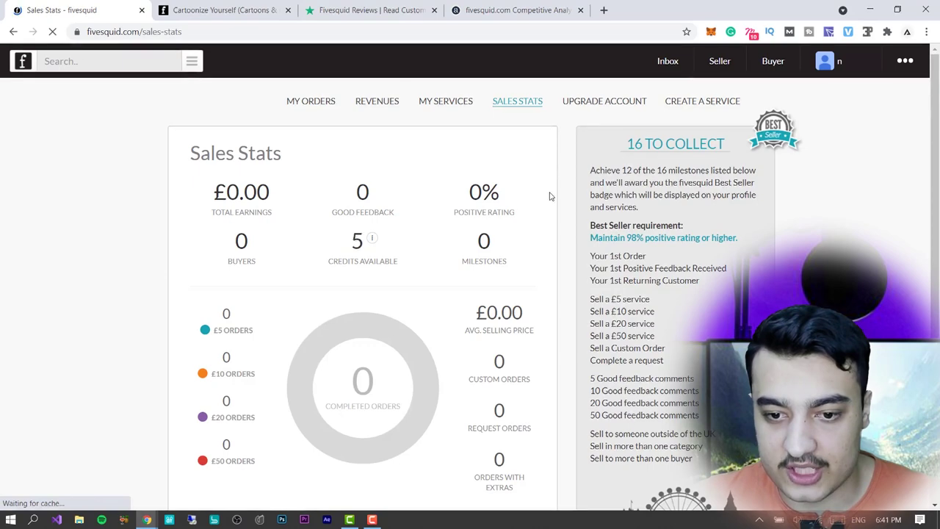
pyautogui.doubleClick(358, 241)
pyautogui.click(361, 241)
pyautogui.doubleClick(358, 241)
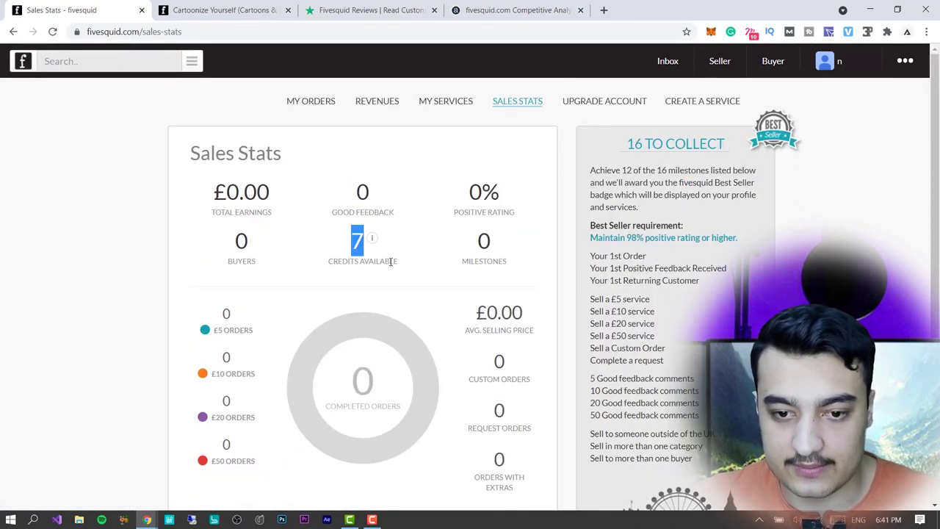
pyautogui.click(389, 260)
pyautogui.scroll(-3, 479, 244)
pyautogui.scroll(3, 480, 222)
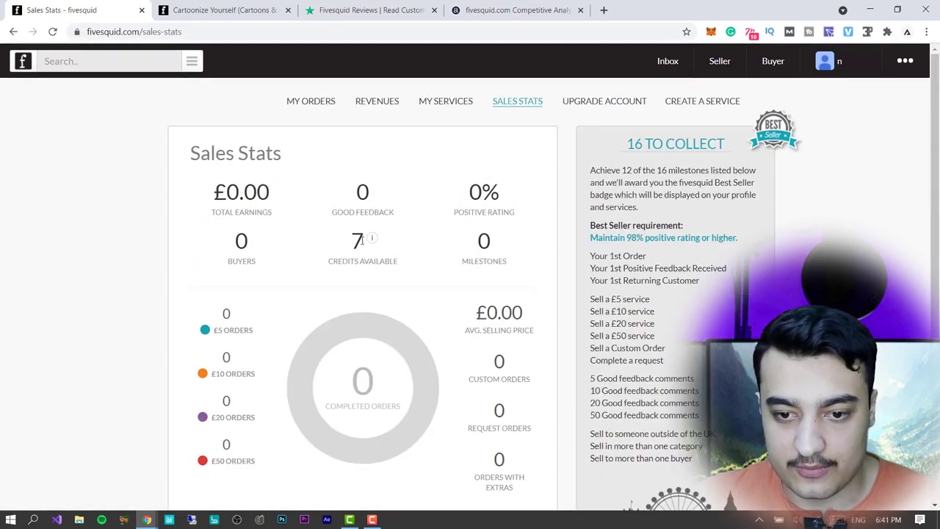
# Try to withdraw earnings from the Revenues page, dismiss the notice and open My Orders
pyautogui.click(378, 103)
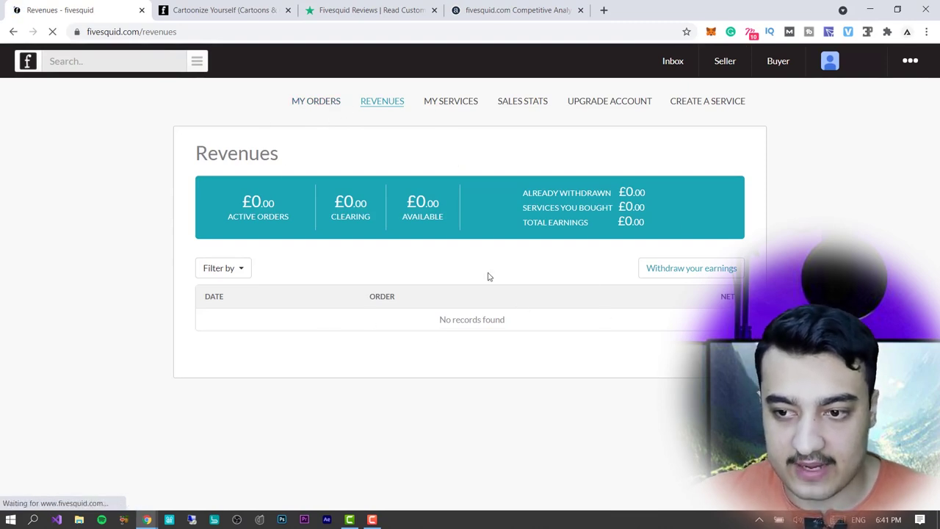
pyautogui.click(698, 271)
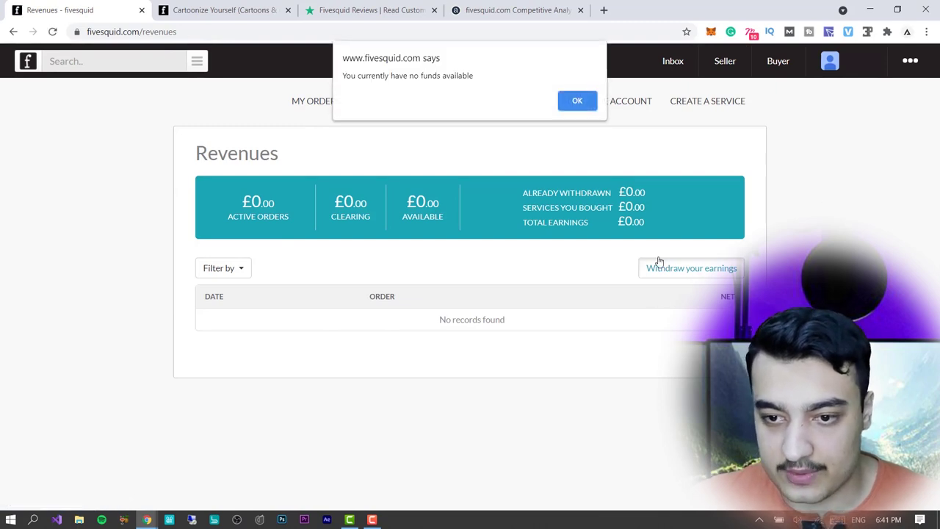
pyautogui.click(578, 102)
pyautogui.click(318, 103)
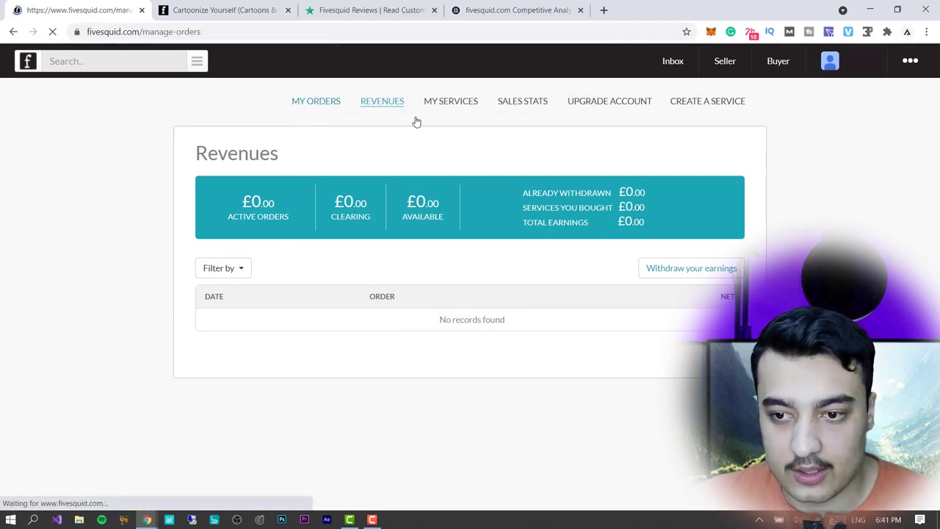
# Open the form for creating a service and look through its fields
pyautogui.click(707, 107)
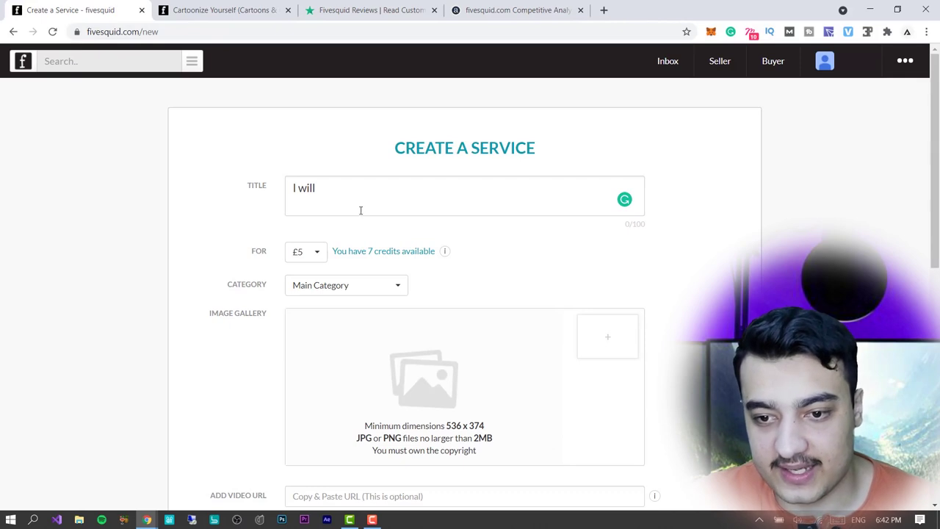
pyautogui.scroll(-3, 308, 179)
pyautogui.scroll(3, 292, 210)
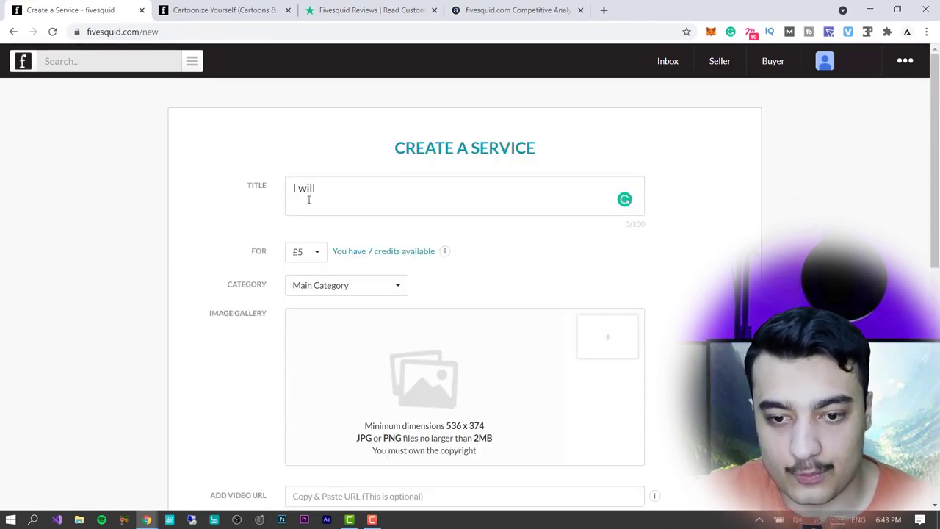
# Complete the service title as "I will Remove image background"
pyautogui.click(366, 184)
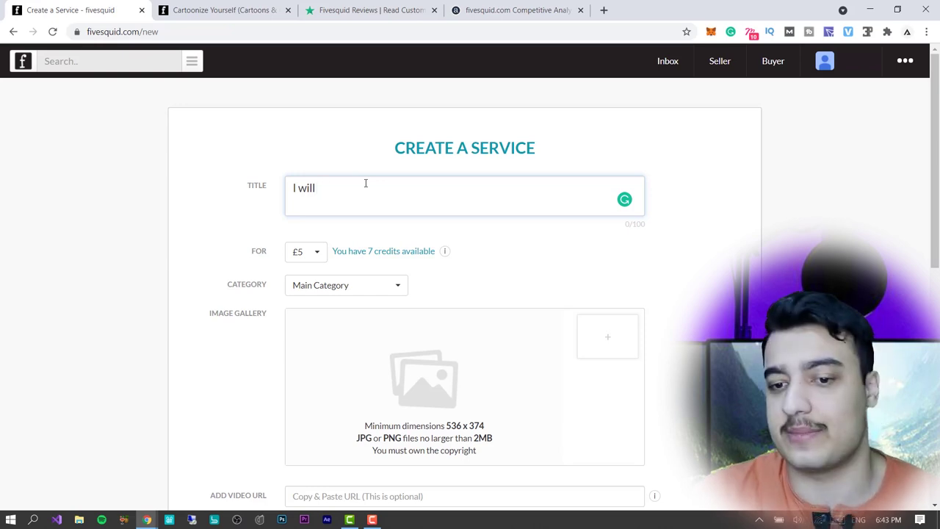
pyautogui.write('Remove')
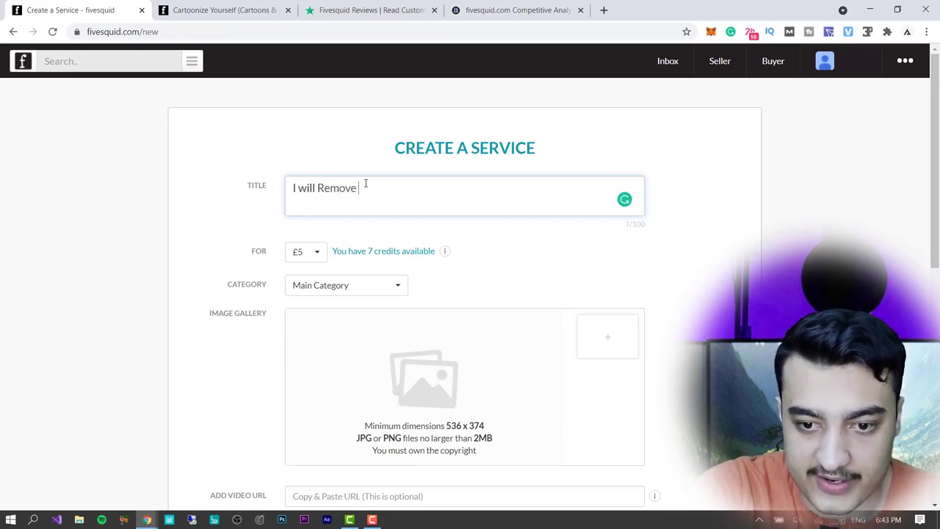
pyautogui.write('images')
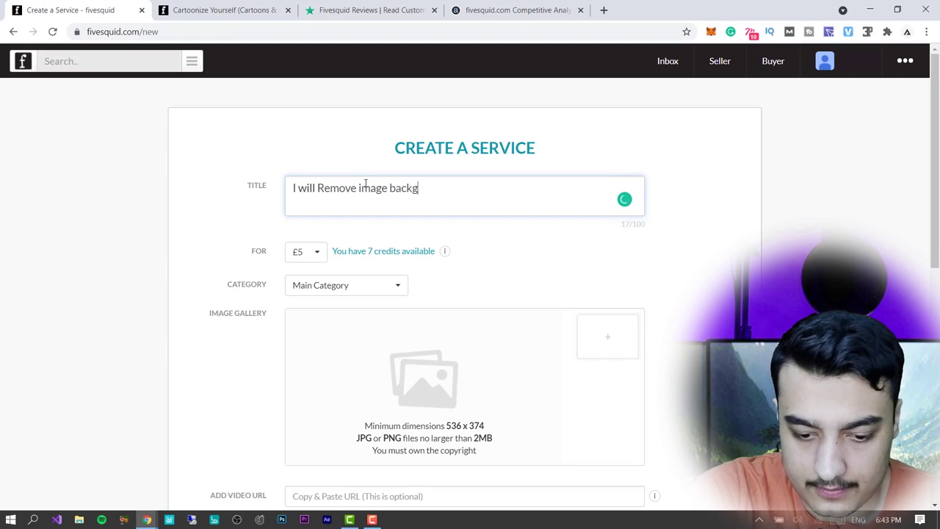
pyautogui.write('background')
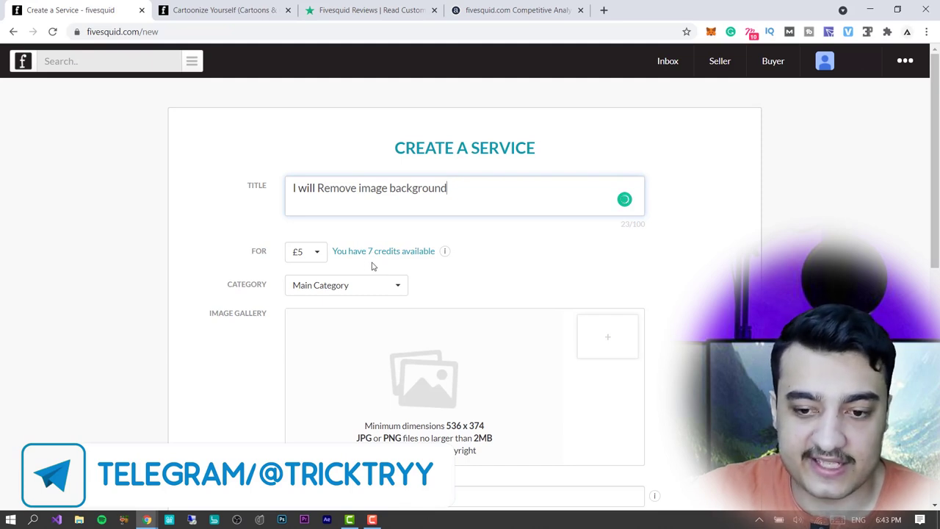
# Check how many credits each price uses and set the service price to £5
pyautogui.moveTo(443, 254)
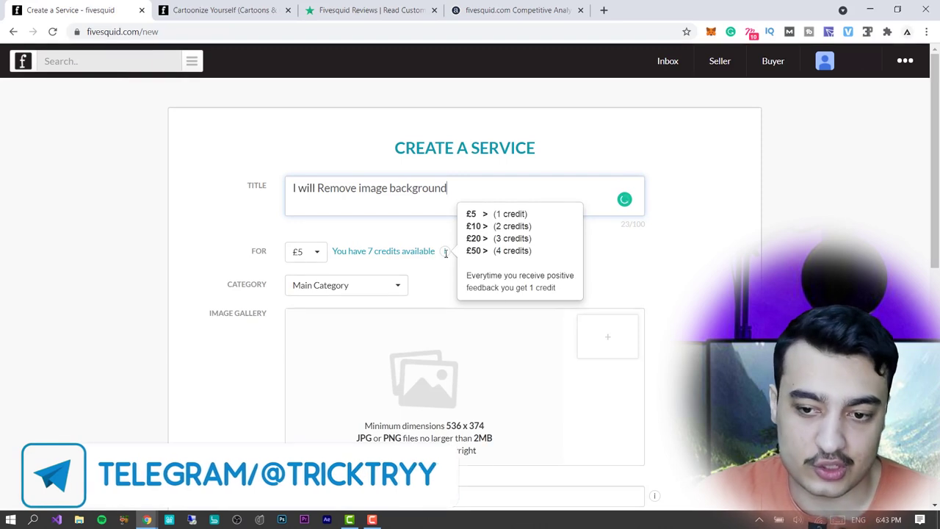
pyautogui.click(301, 255)
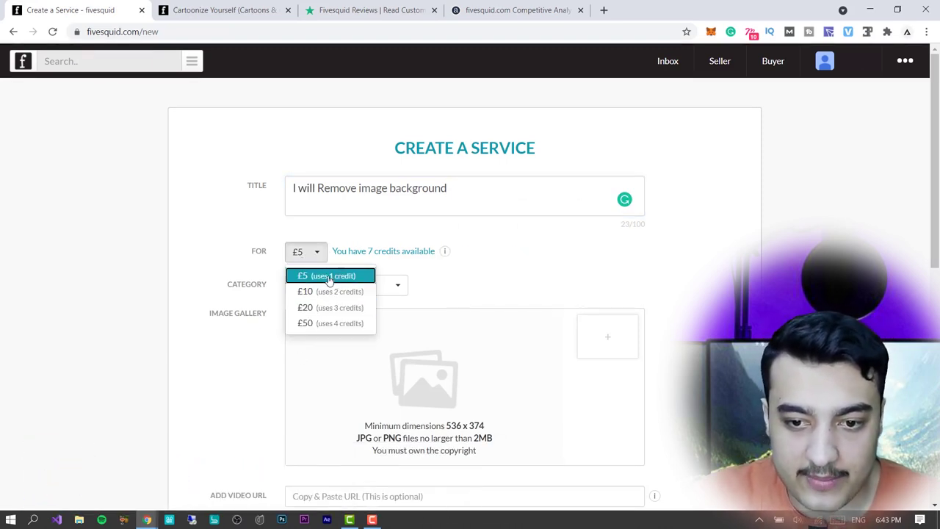
pyautogui.click(341, 277)
# Set the service's category to Graphic Design with the subcategory Photoshop editing
pyautogui.scroll(-2, 550, 304)
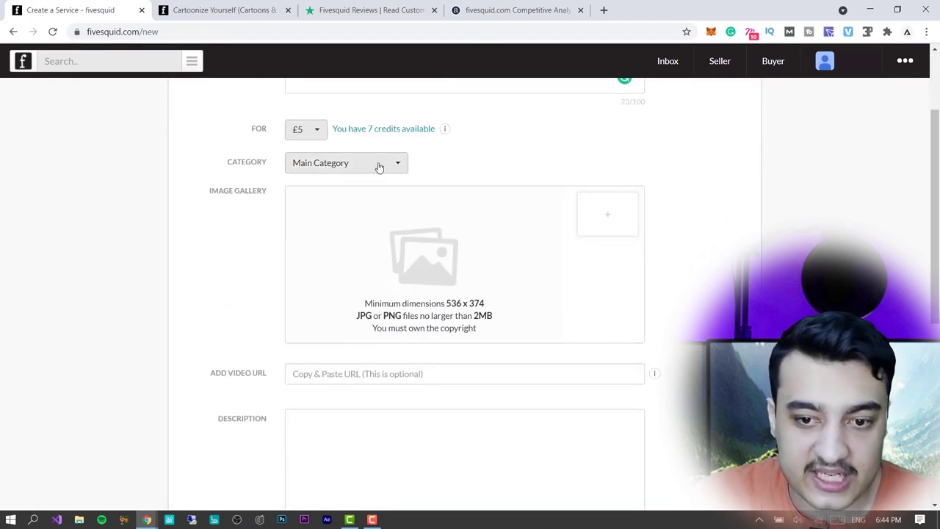
pyautogui.click(378, 164)
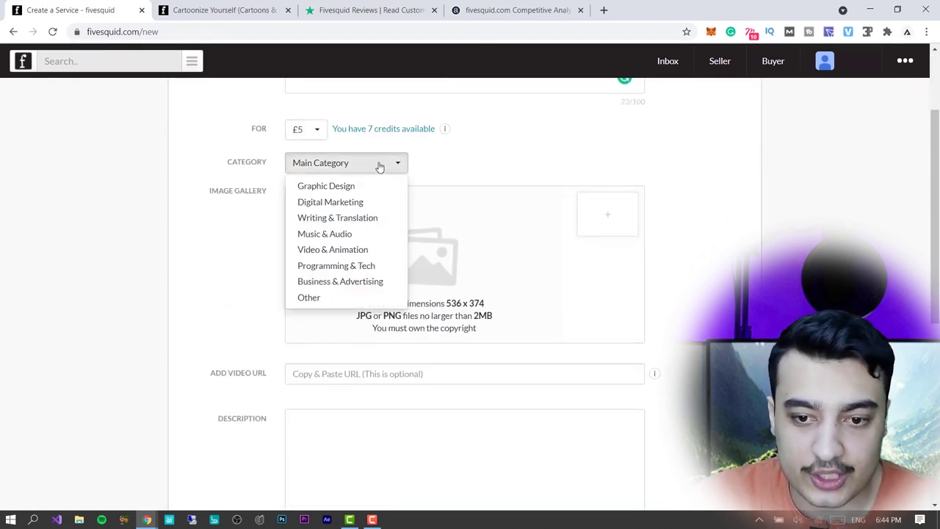
pyautogui.click(327, 186)
pyautogui.click(502, 168)
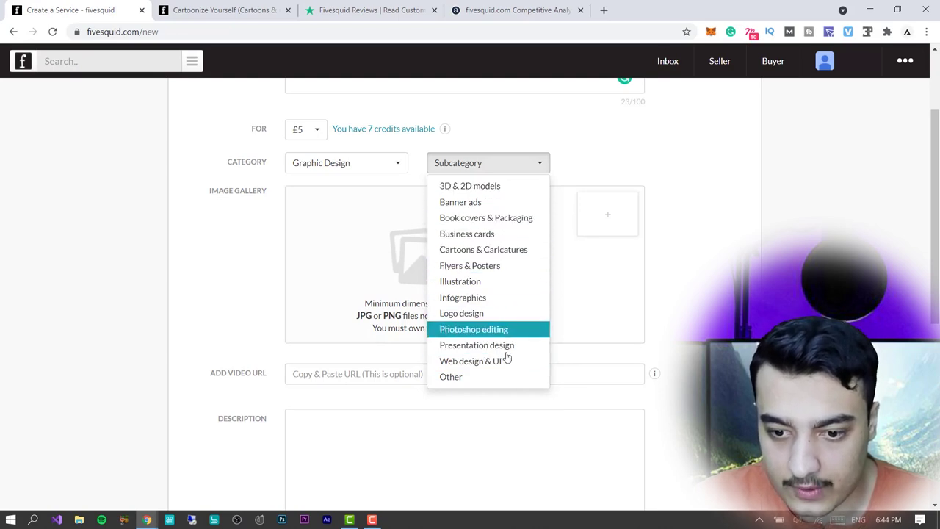
pyautogui.click(476, 331)
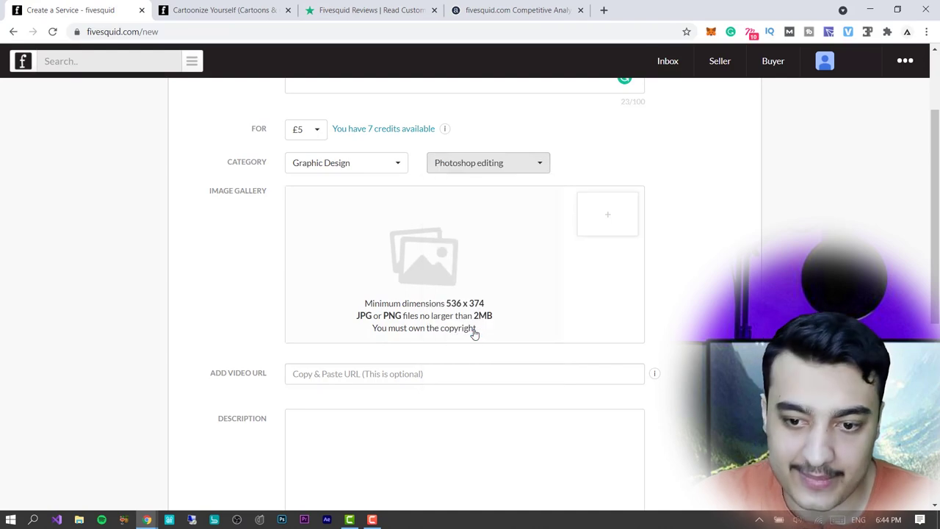
pyautogui.click(687, 183)
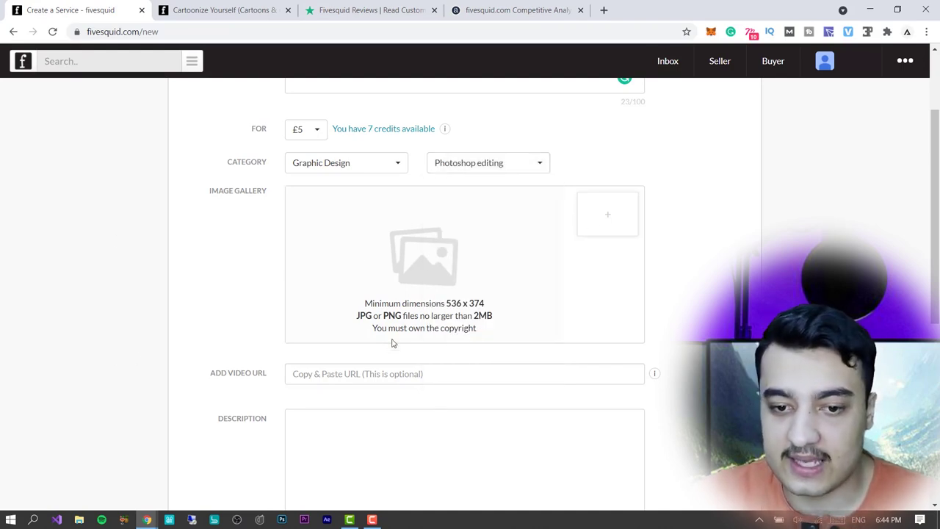
# Upload a sample picture to the service's image gallery and look over the remaining form fields
pyautogui.click(615, 214)
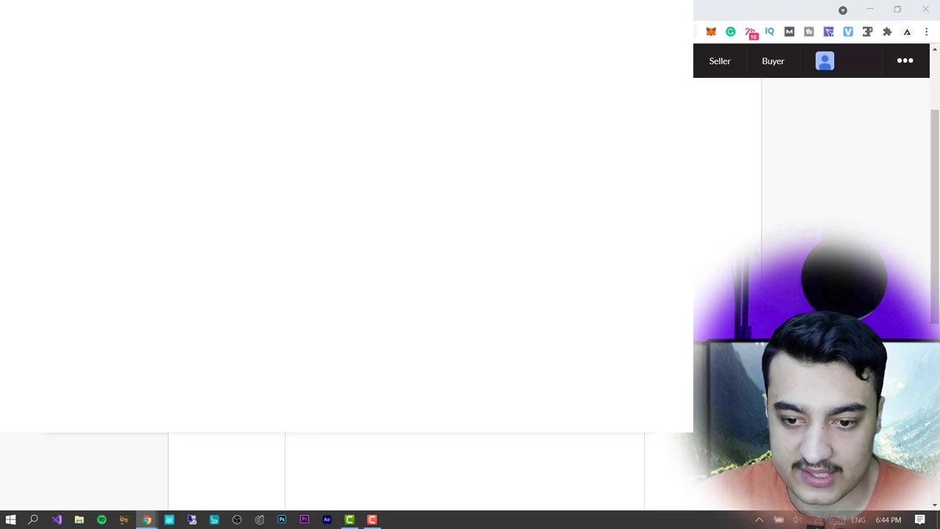
pyautogui.press('Escape')
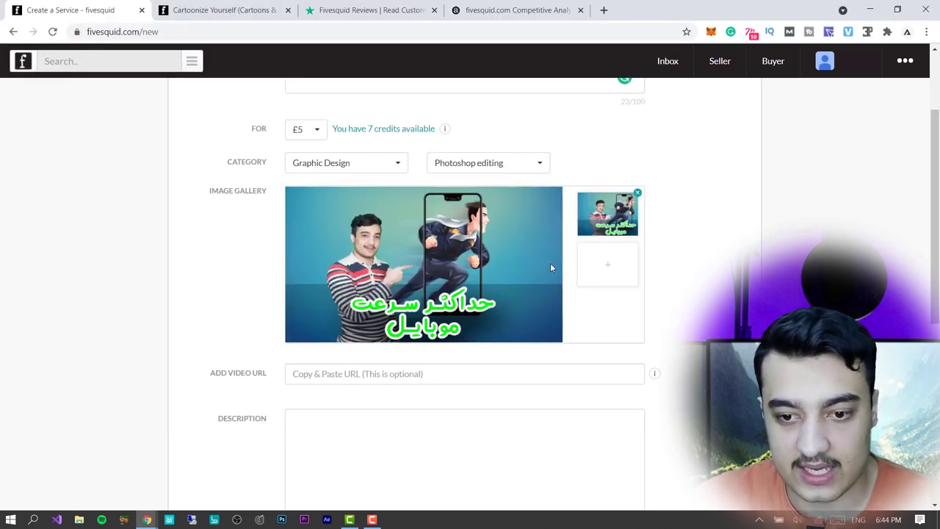
pyautogui.scroll(-3, 669, 279)
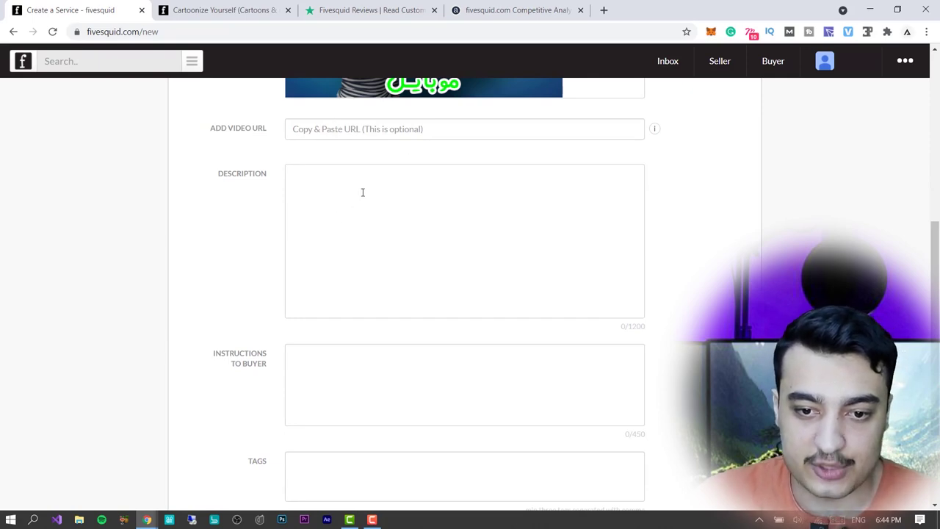
pyautogui.scroll(4, 248, 213)
pyautogui.scroll(-4, 223, 222)
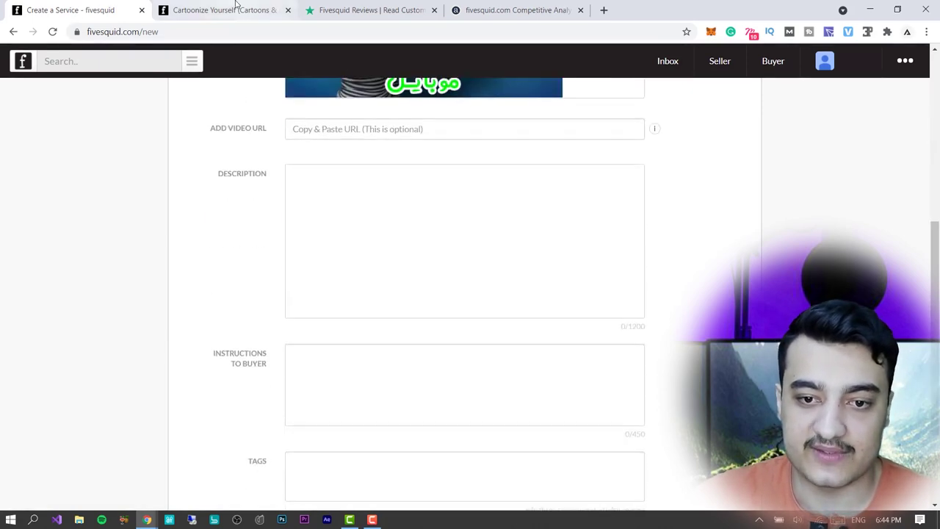
# Browse the Photoshop editing category in the other fivesquid tab and open a £5 background removal and image cut-out service
pyautogui.click(235, 9)
pyautogui.click(253, 61)
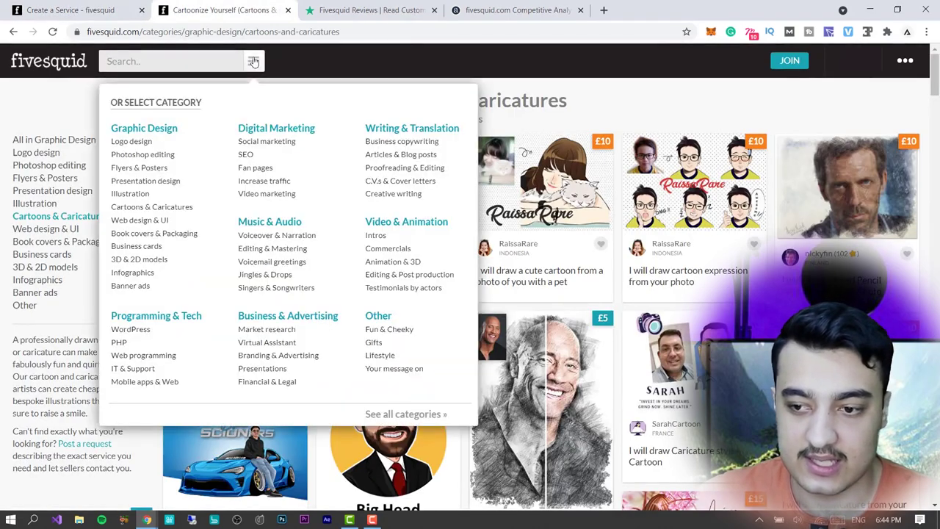
pyautogui.click(151, 154)
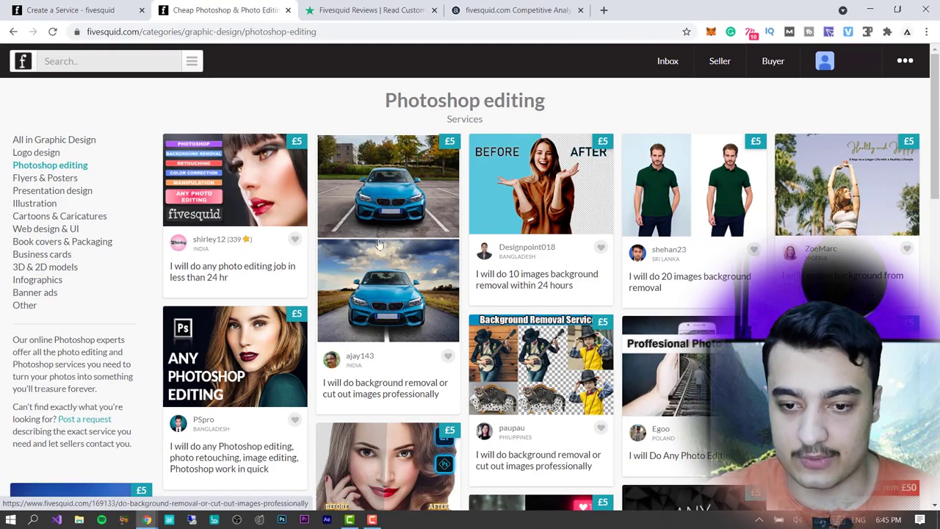
pyautogui.scroll(-4, 336, 101)
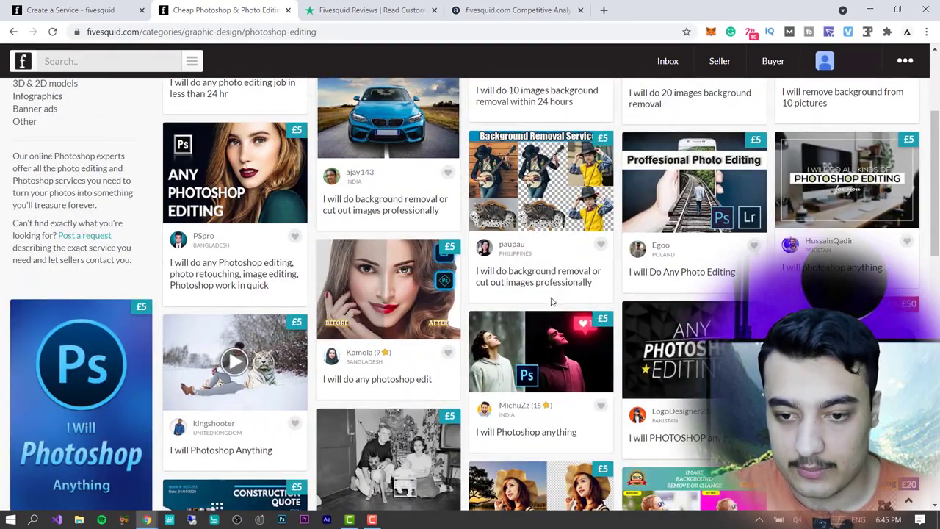
pyautogui.click(517, 281)
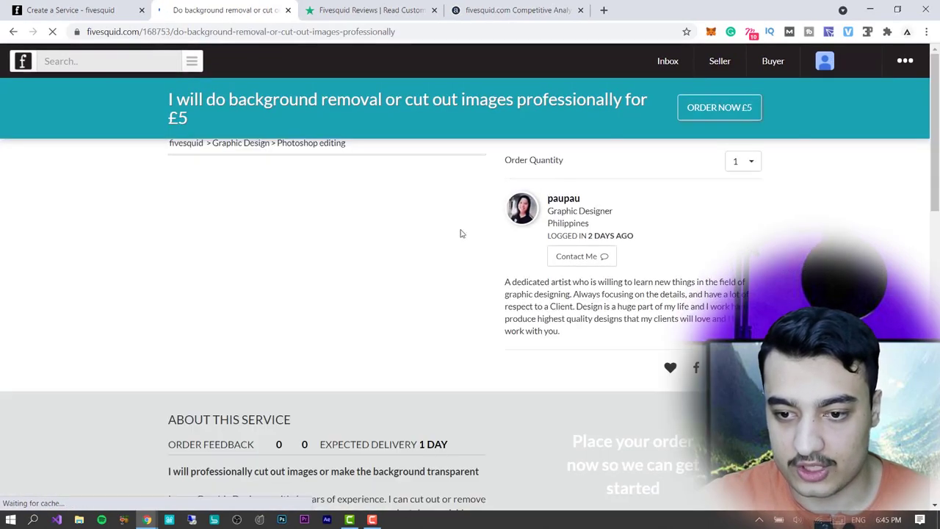
# Look through the seller's profile text and the About This Service section of the background removal listing
pyautogui.moveTo(512, 288); pyautogui.dragTo(745, 313)
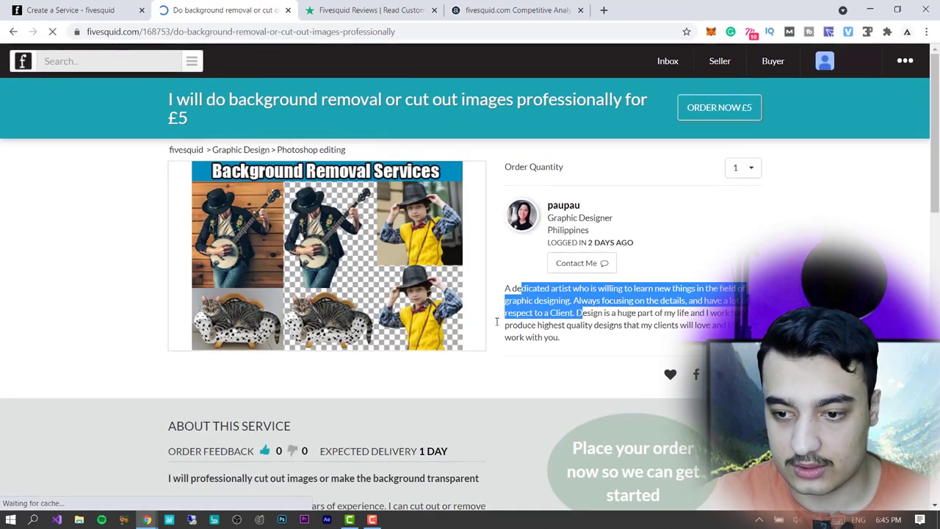
pyautogui.click(532, 321)
pyautogui.scroll(-3, 532, 321)
pyautogui.scroll(1, 324, 280)
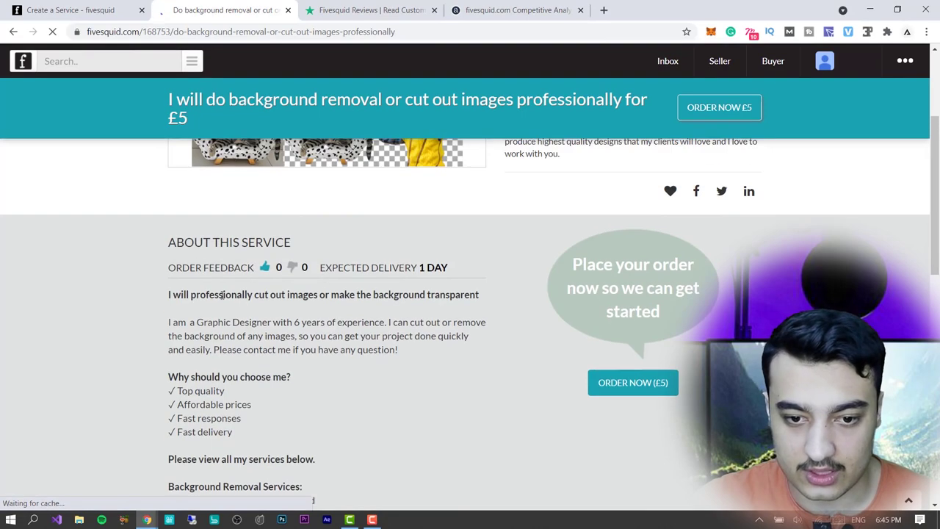
# Copy the listing's full service description and paste it into the new service's Description
pyautogui.moveTo(164, 296); pyautogui.dragTo(286, 365)
pyautogui.scroll(-8, 256, 300)
pyautogui.scroll(3, 255, 322)
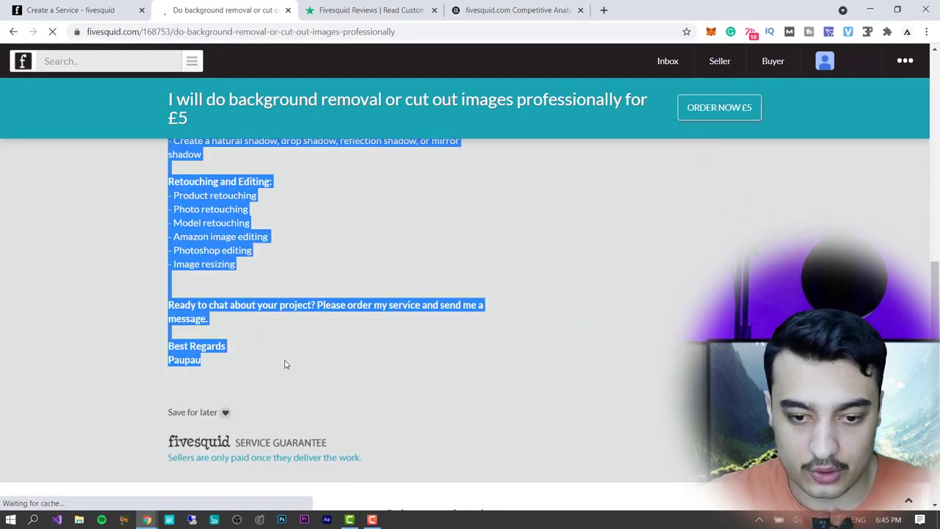
pyautogui.hotkey('ctrl', 'c')
pyautogui.hotkey('ctrl', 'shift', 'Tab')
pyautogui.scroll(2, 384, 287)
pyautogui.click(382, 281)
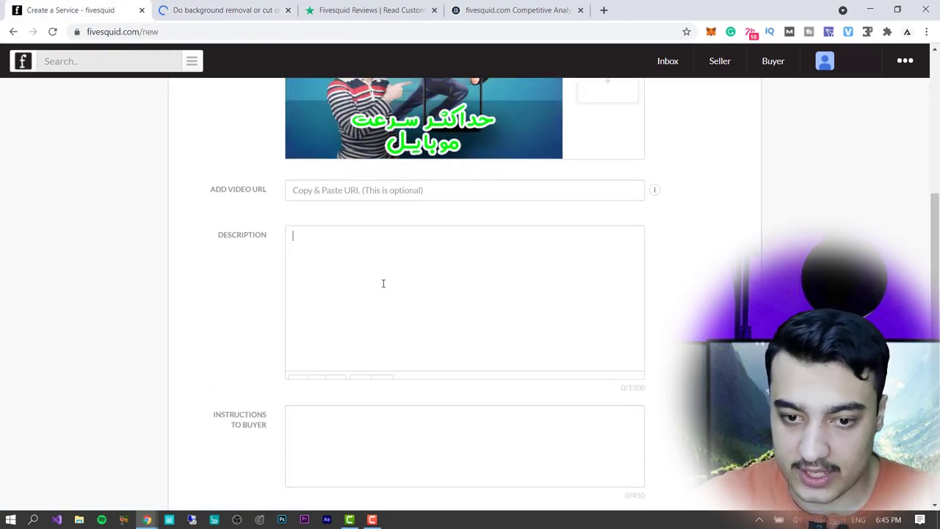
pyautogui.hotkey('ctrl', 'v')
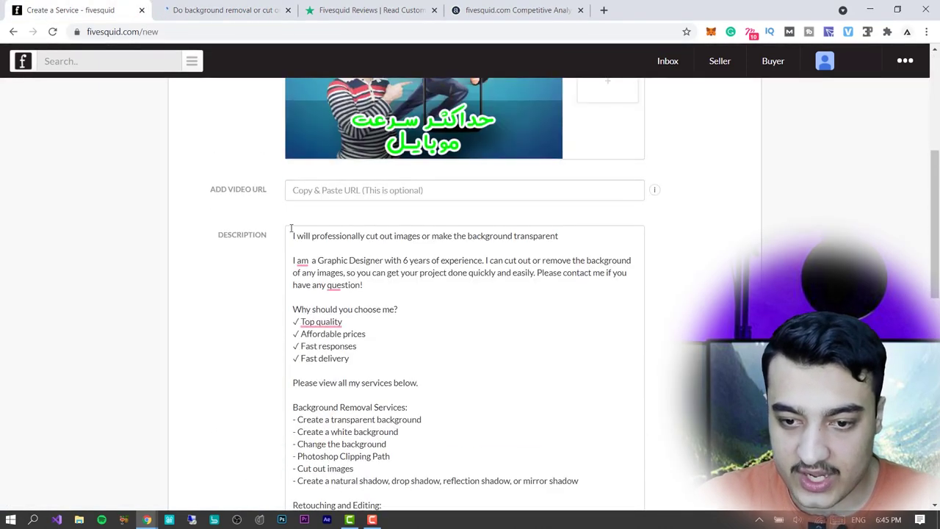
# Delete the paragraph about being a Graphic Designer with 6 years of experience from the description
pyautogui.click(290, 228)
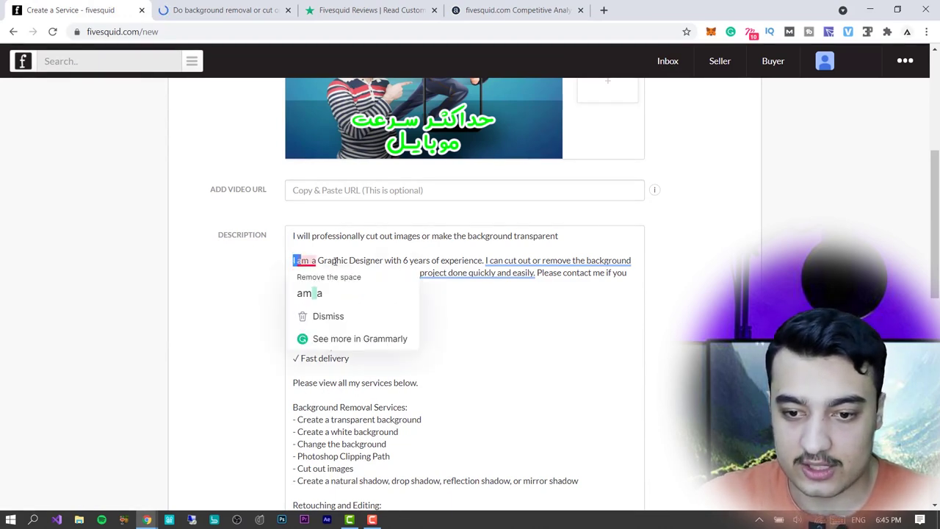
pyautogui.moveTo(294, 260); pyautogui.dragTo(479, 288)
pyautogui.press('BackSpace')
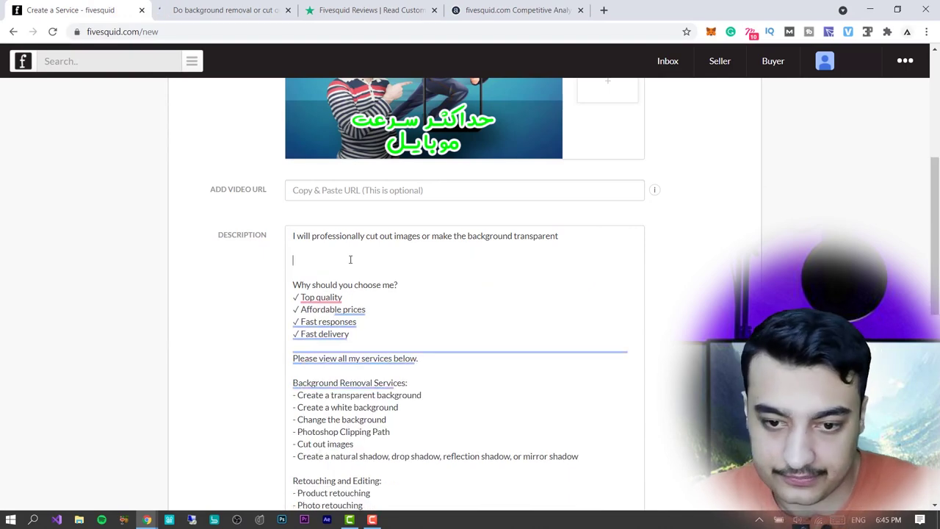